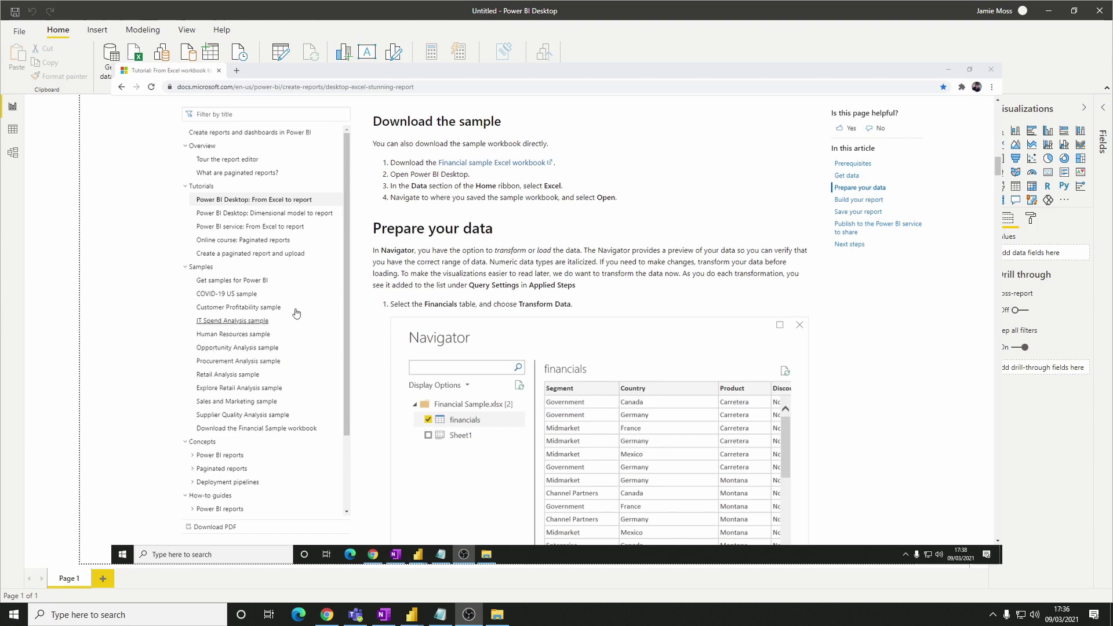
# Download Financial Sample.xlsx from the Microsoft Docs tutorial link.
pyautogui.click(522, 163)
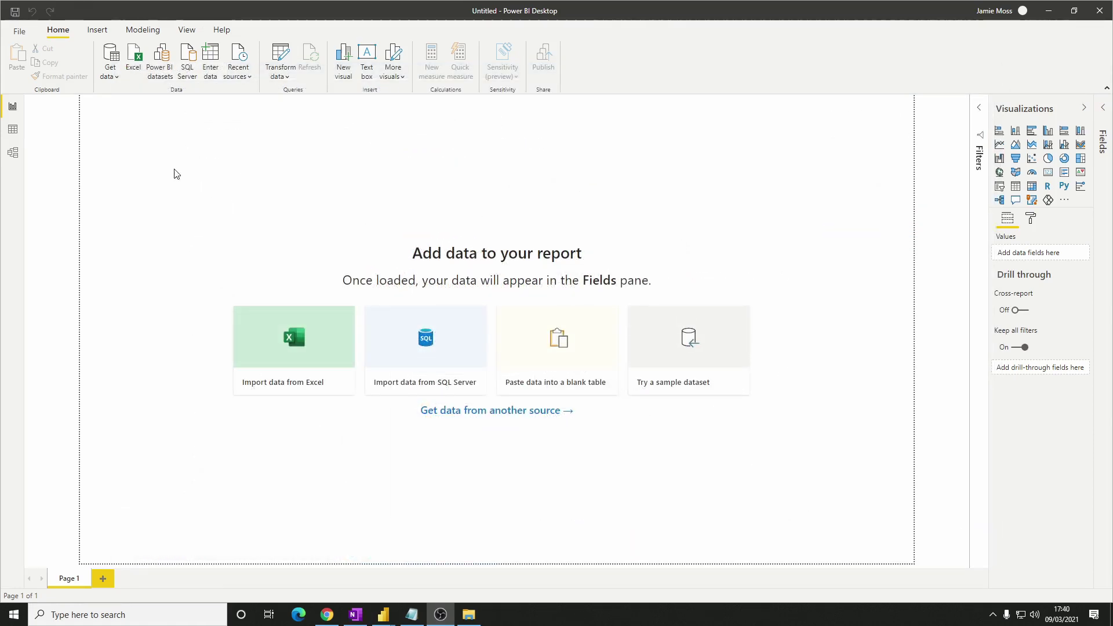
# Connect to the Financial Sample.xlsx Excel workbook and tick the financials table in Navigator.
pyautogui.click(110, 74)
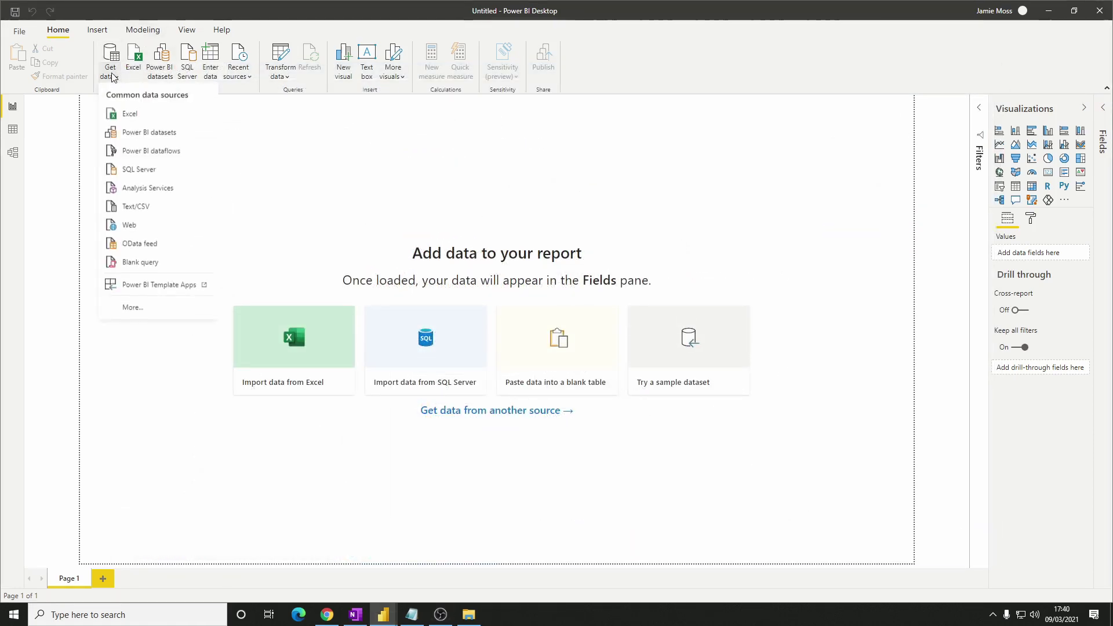
pyautogui.click(136, 114)
pyautogui.click(258, 144)
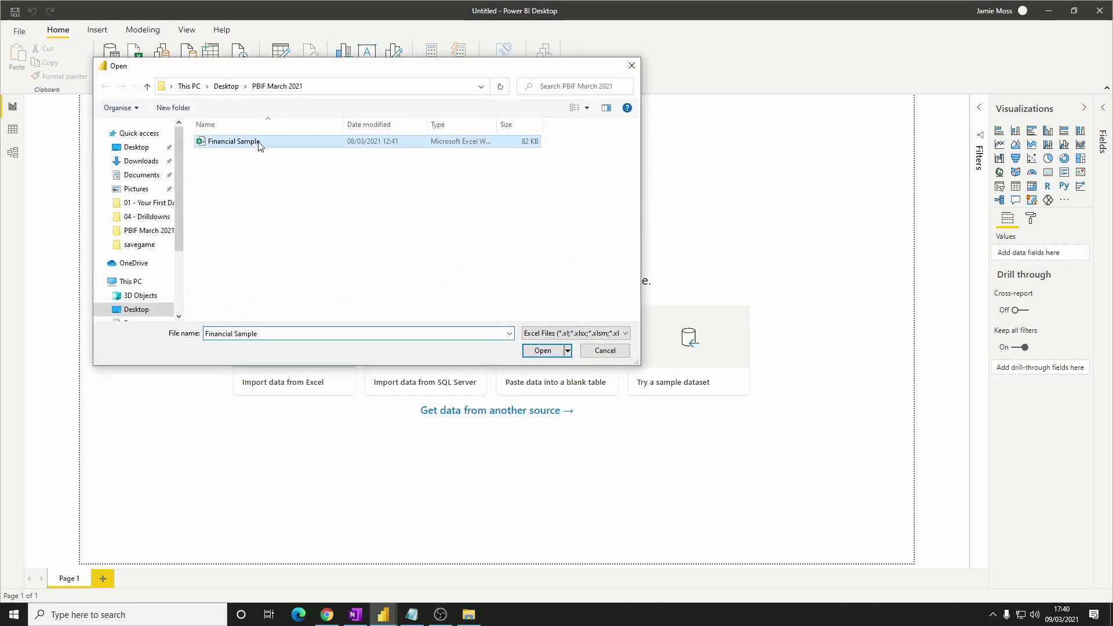
pyautogui.click(542, 351)
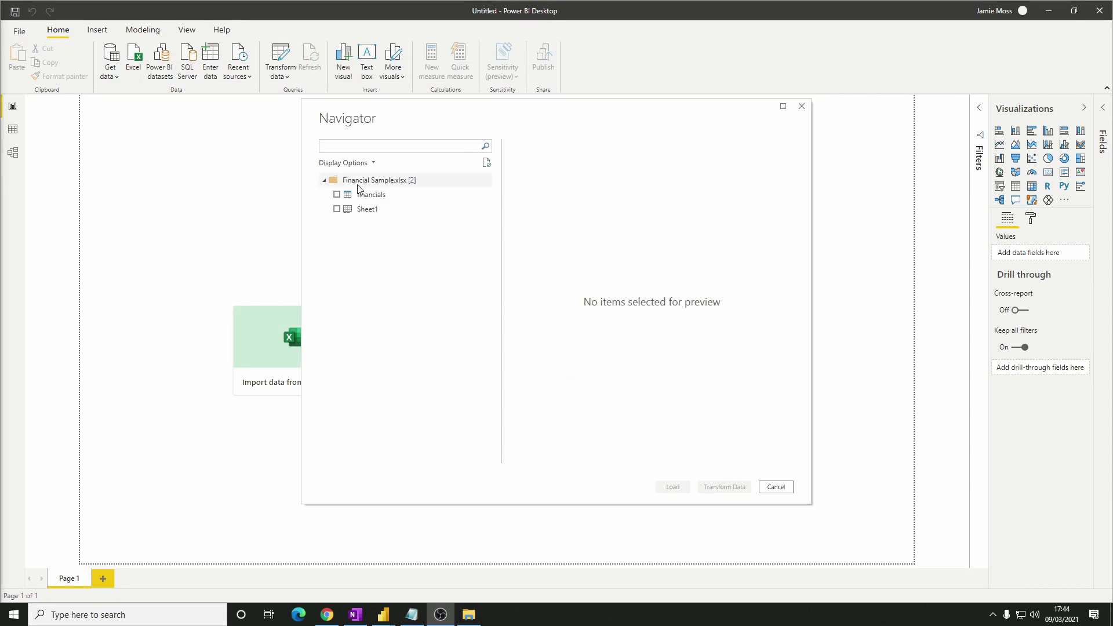
pyautogui.click(338, 196)
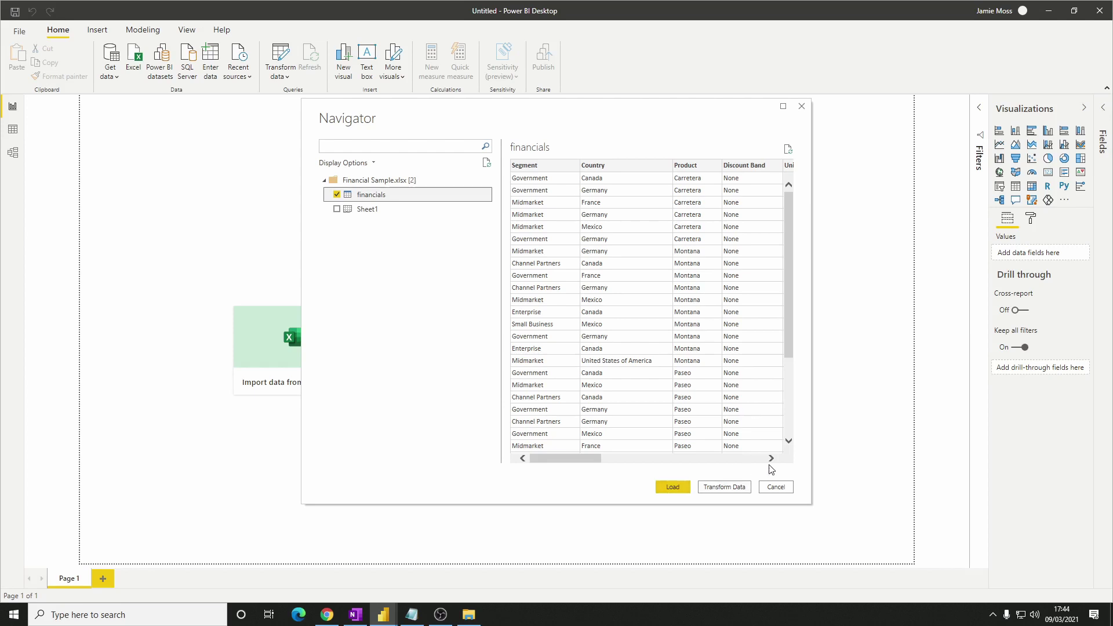
# Open financials in Power Query Editor and change Units Sold to the Whole Number type.
pyautogui.click(736, 489)
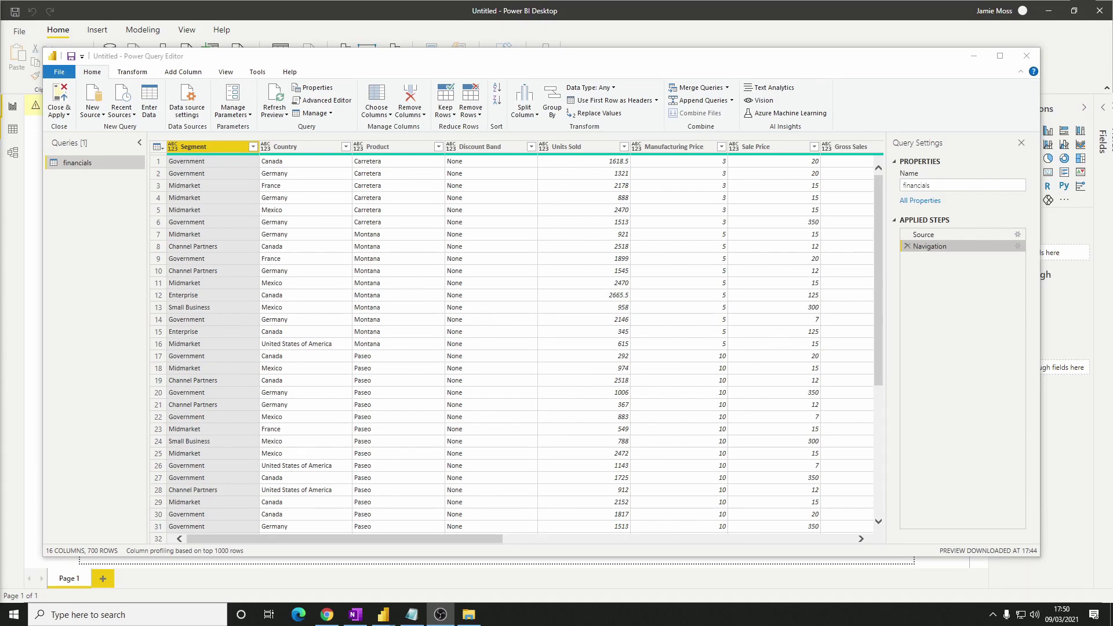
pyautogui.click(587, 146)
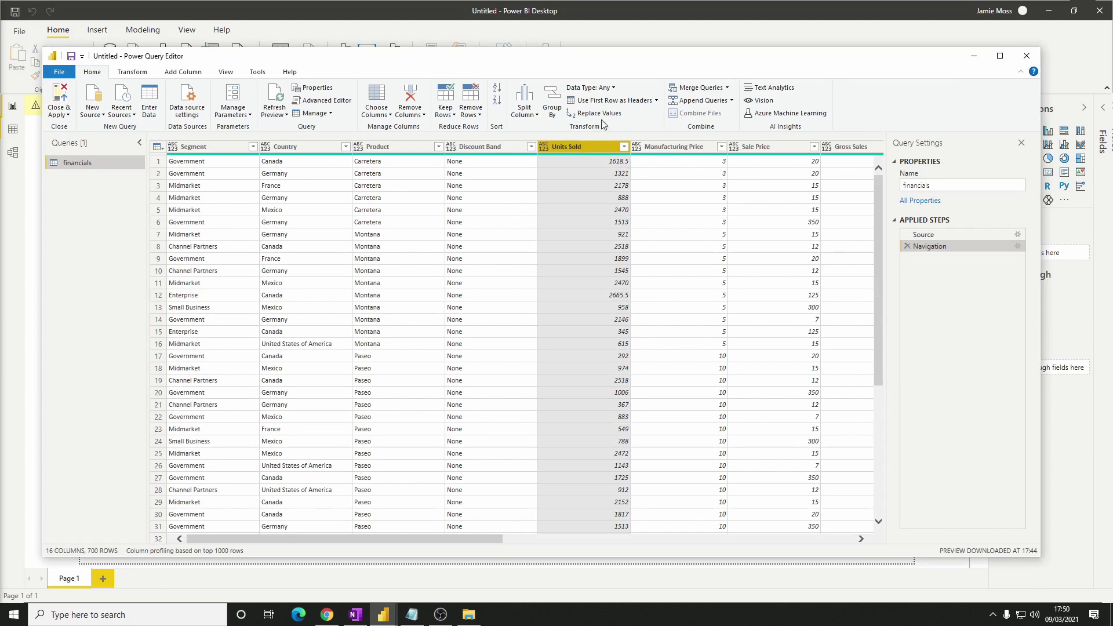
pyautogui.click(607, 90)
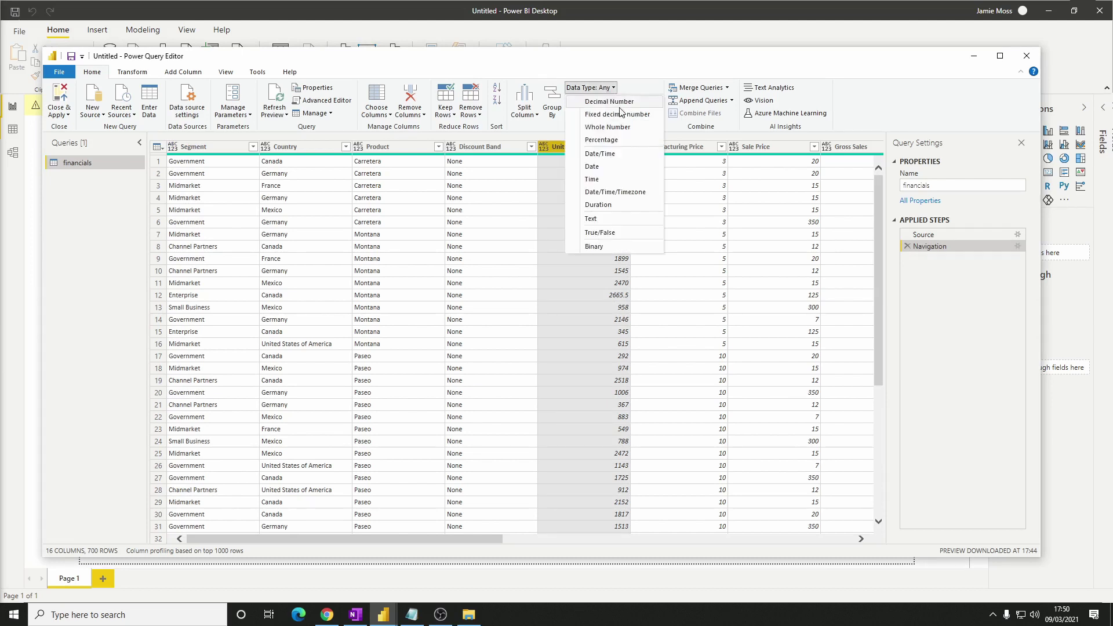
pyautogui.click(620, 129)
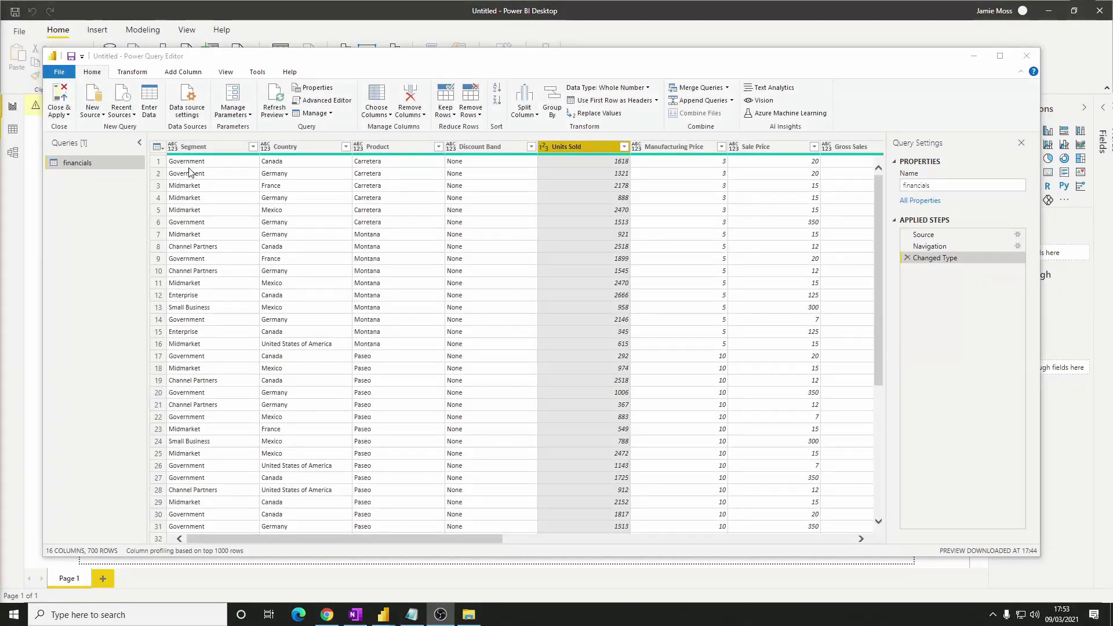
pyautogui.click(224, 149)
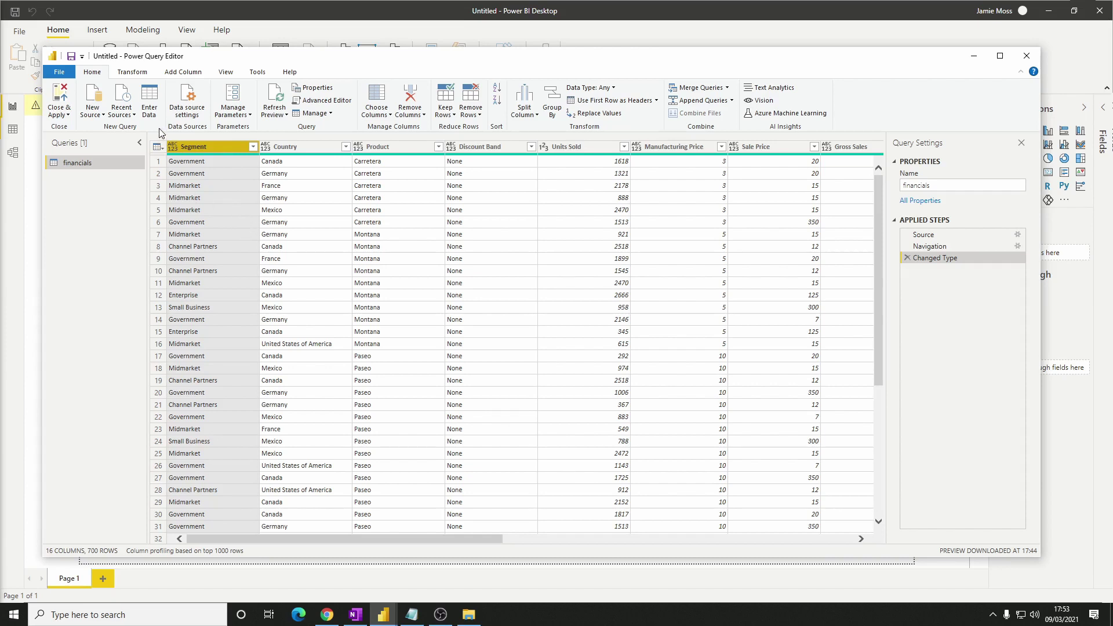
# Convert the Segment column's values to UPPERCASE.
pyautogui.click(139, 72)
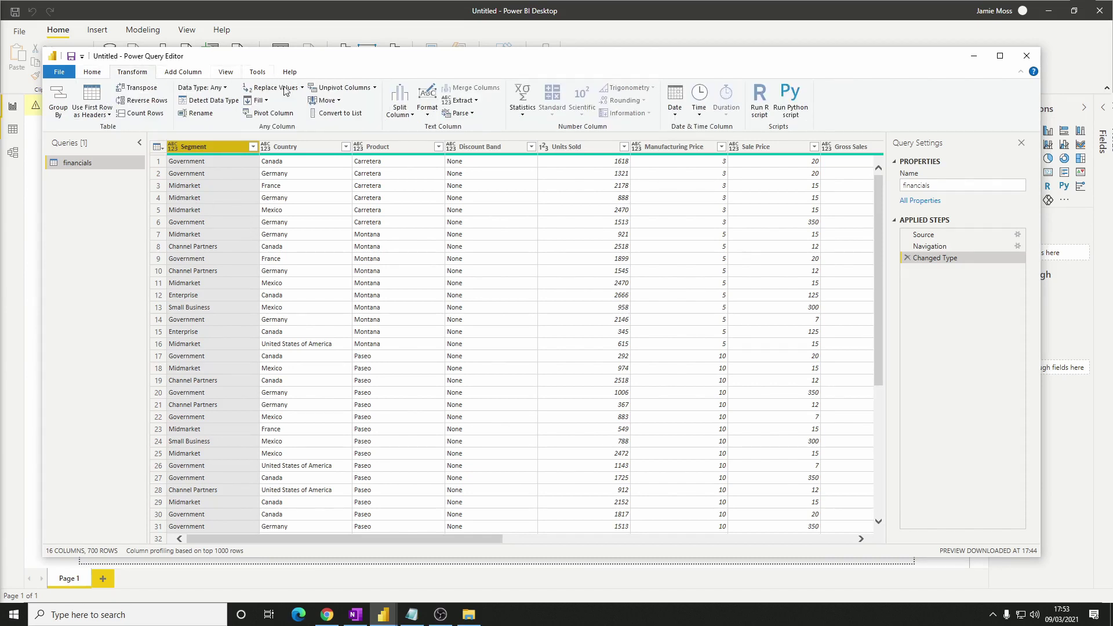
pyautogui.click(428, 105)
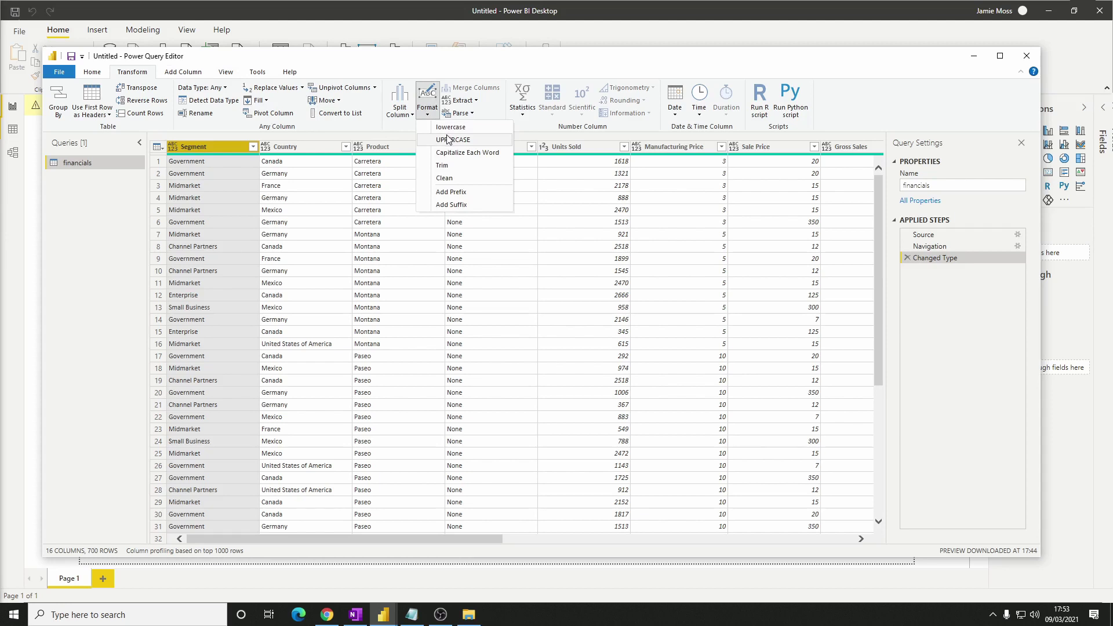
pyautogui.click(449, 139)
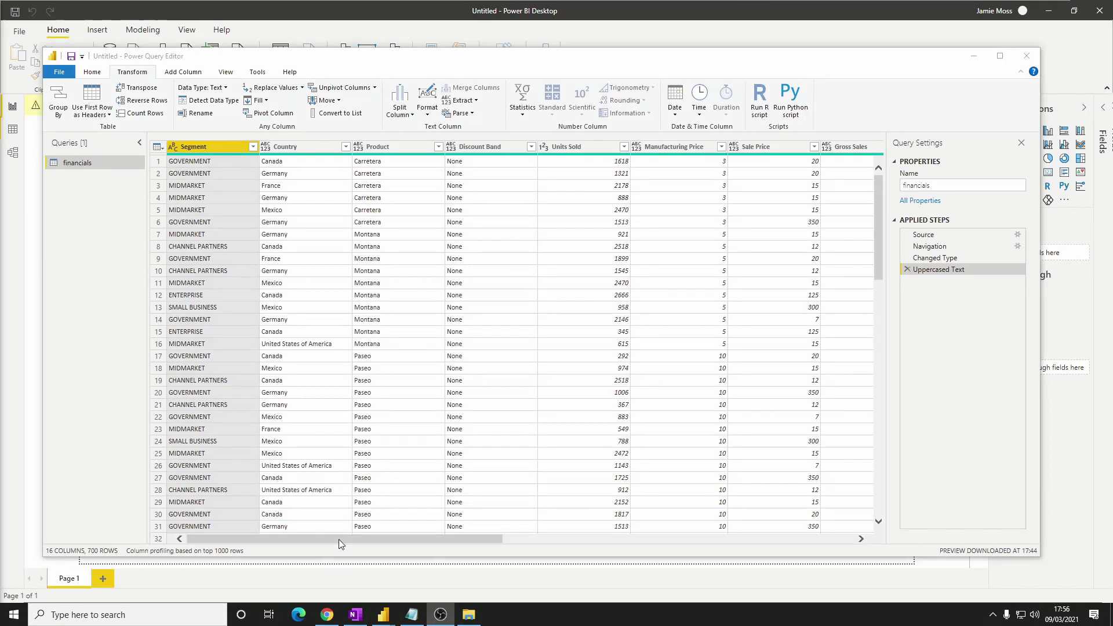
# Rename the Month Name column to Month.
pyautogui.moveTo(348, 539); pyautogui.dragTo(824, 530)
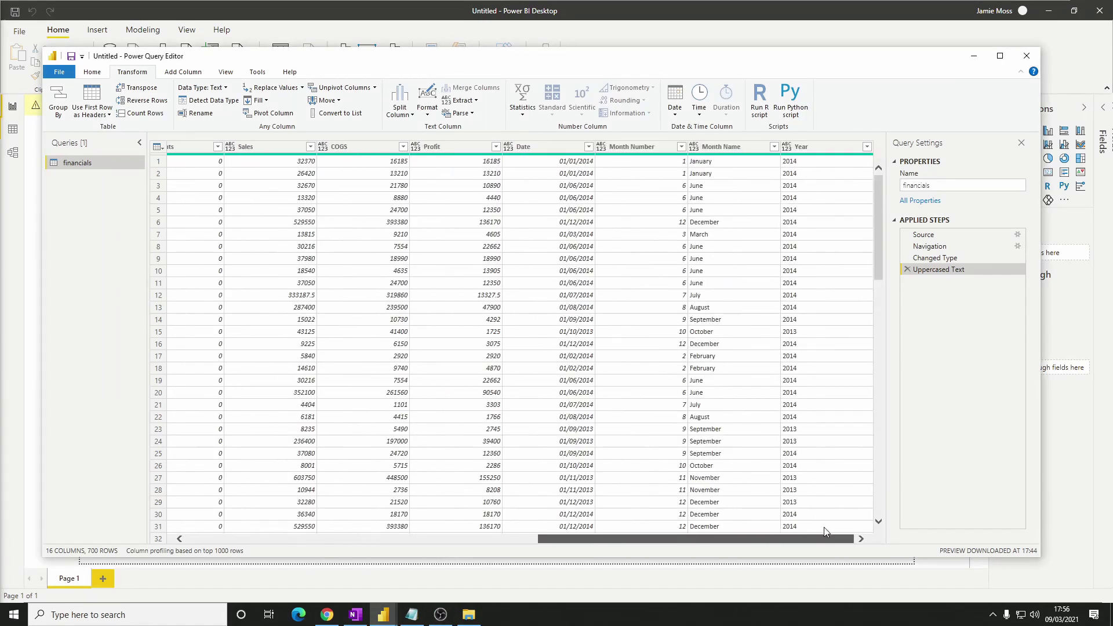
pyautogui.click(731, 149)
pyautogui.doubleClick(729, 148)
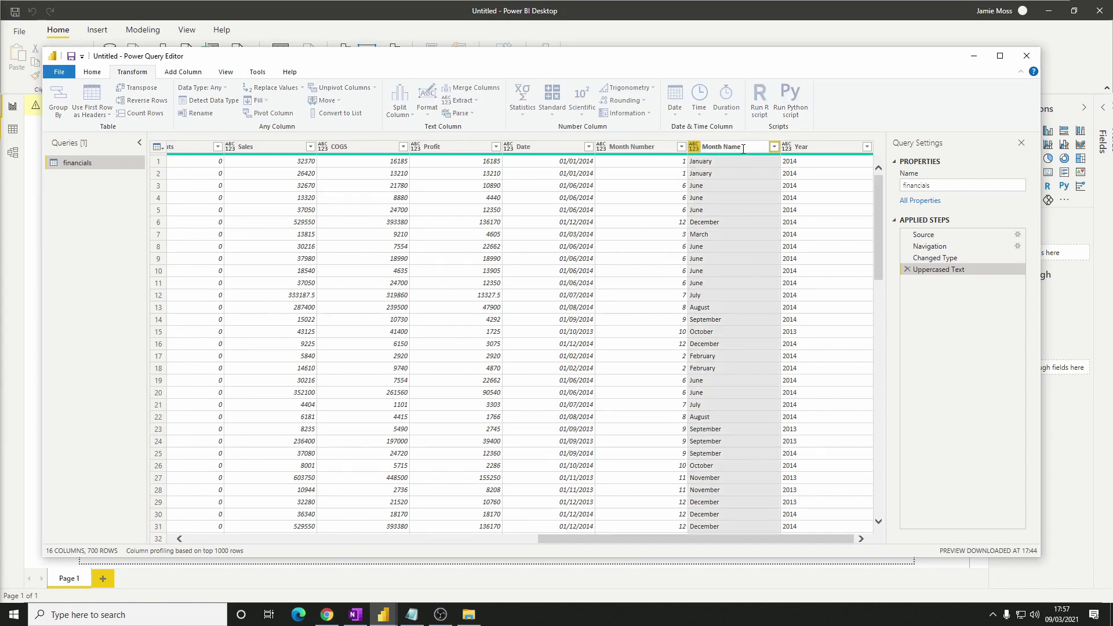
pyautogui.moveTo(742, 148); pyautogui.dragTo(724, 152)
pyautogui.press('Return')
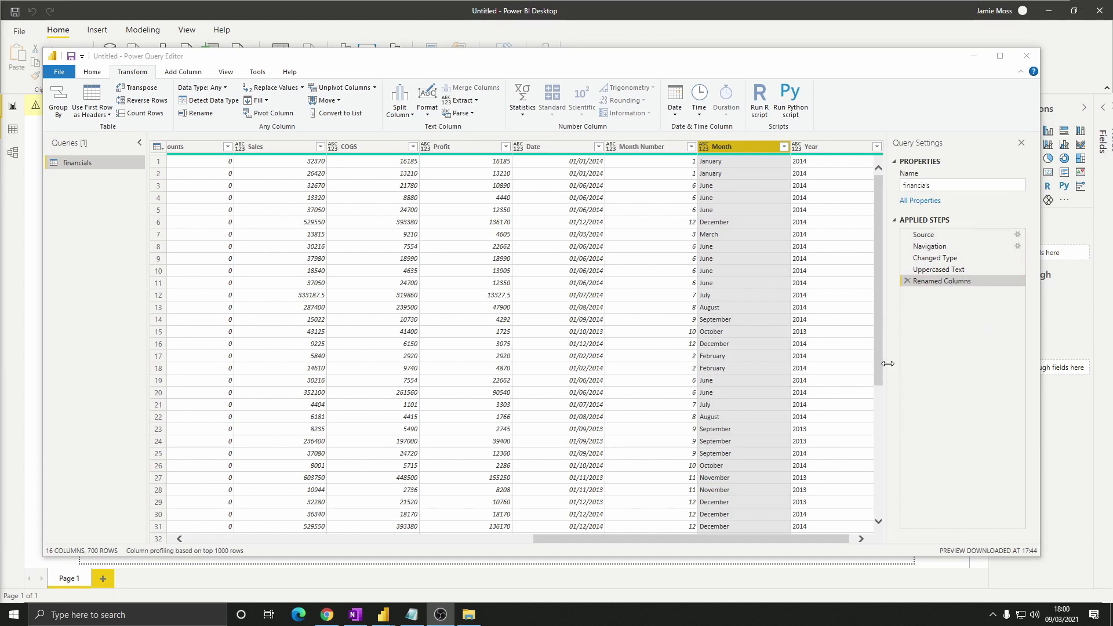
# Apply the query changes and insert a blank text box on the report page.
pyautogui.click(95, 73)
pyautogui.click(53, 94)
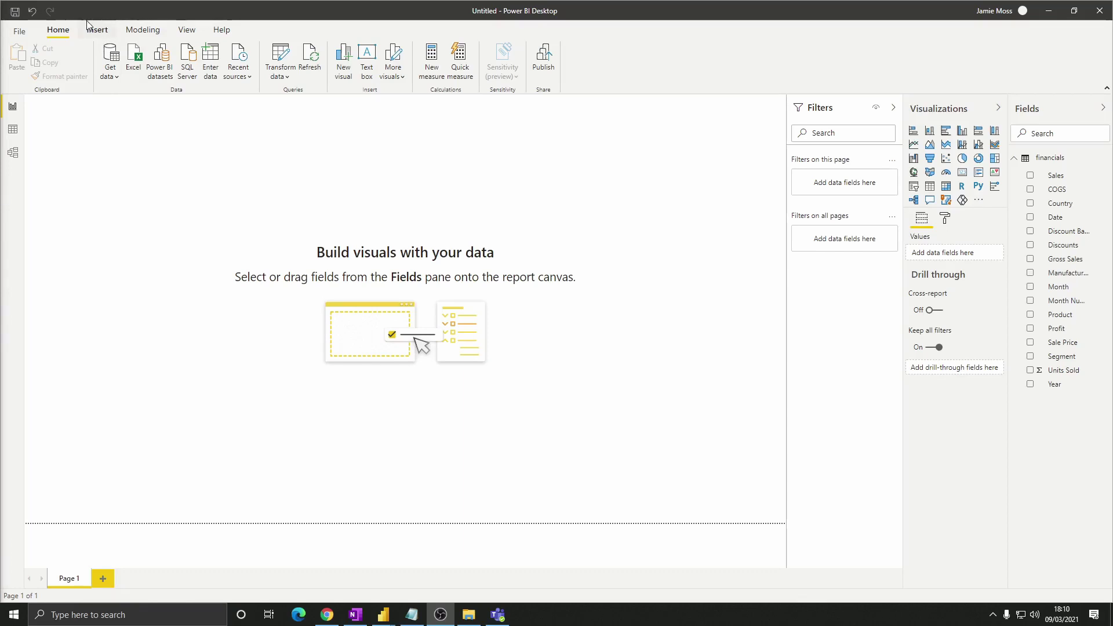
pyautogui.click(104, 35)
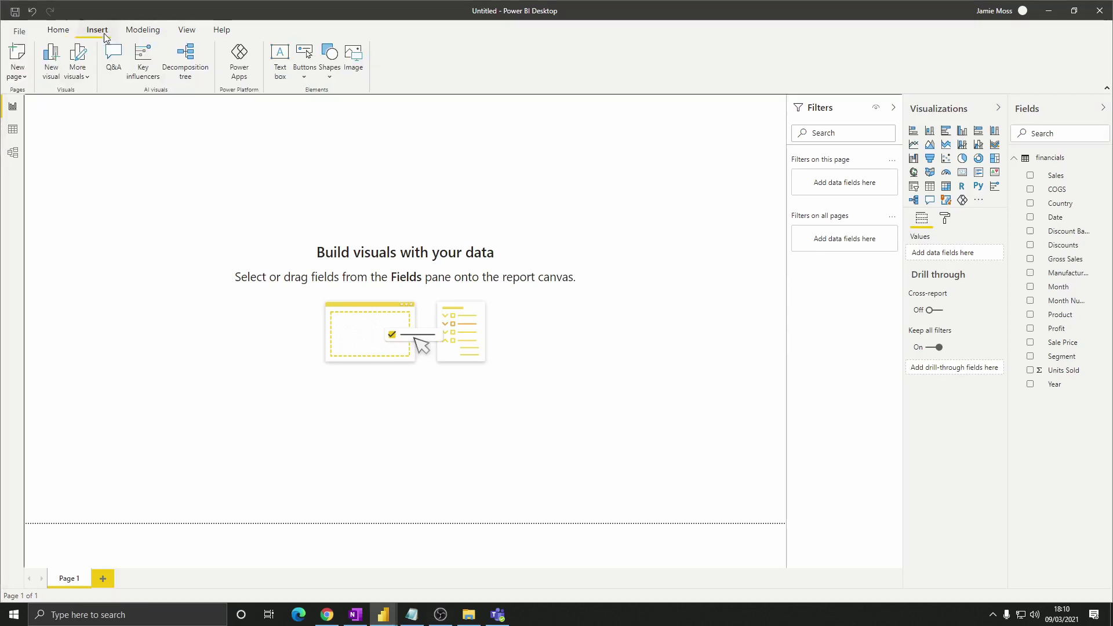
pyautogui.click(280, 69)
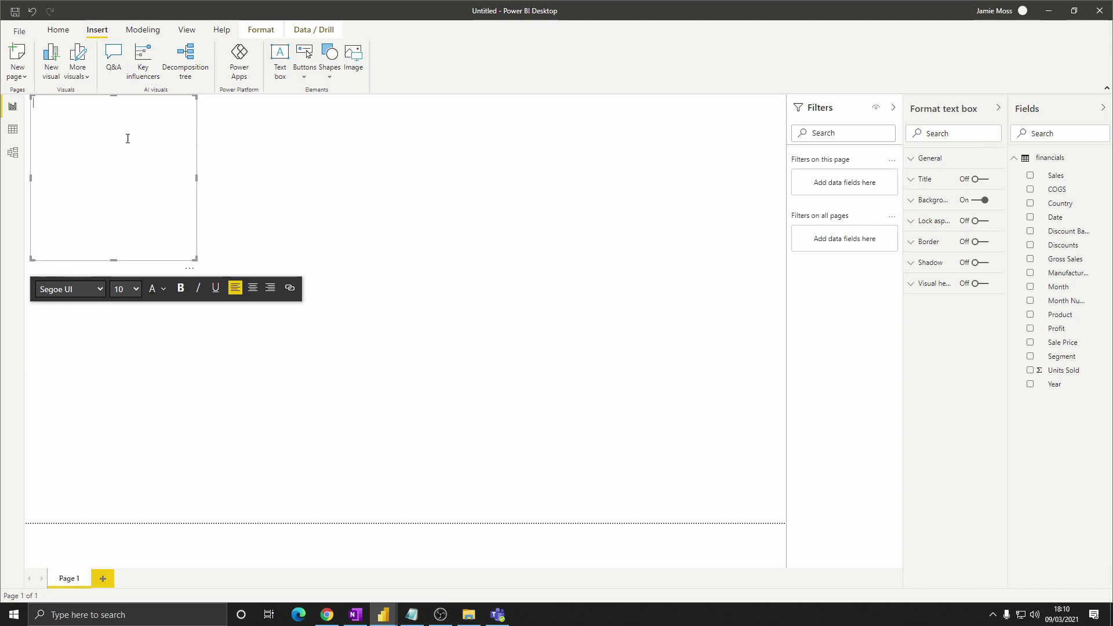
# Enter 'Executive Summary - Finance Report' in bold 20-point text and widen the box.
pyautogui.write('Executive Summary - Finance Report')
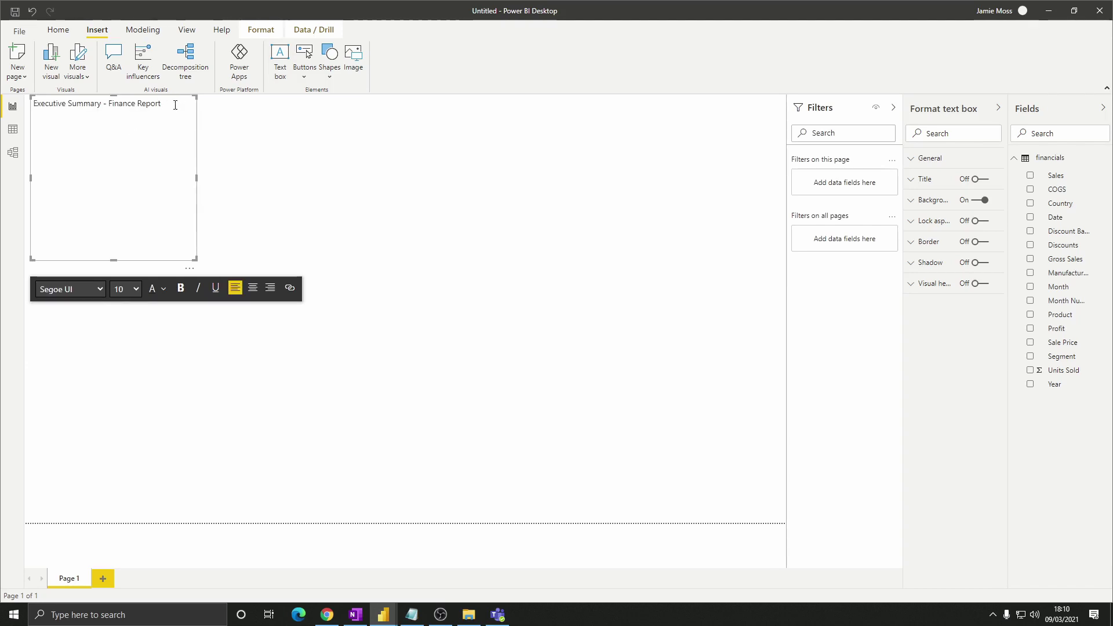
pyautogui.moveTo(174, 103); pyautogui.dragTo(33, 104)
pyautogui.click(127, 290)
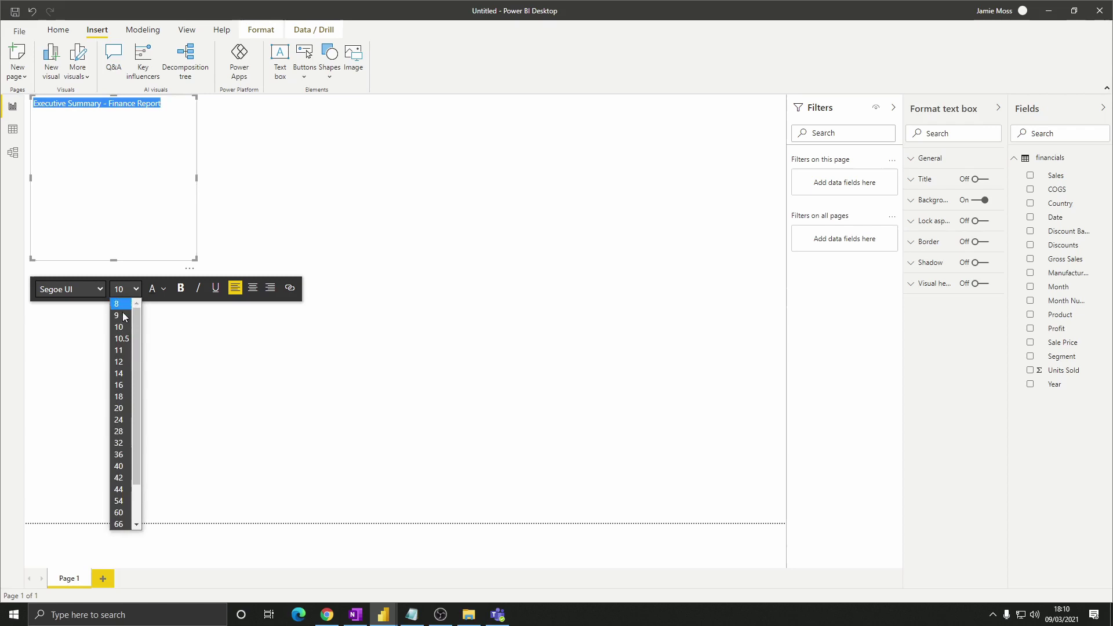
pyautogui.click(121, 414)
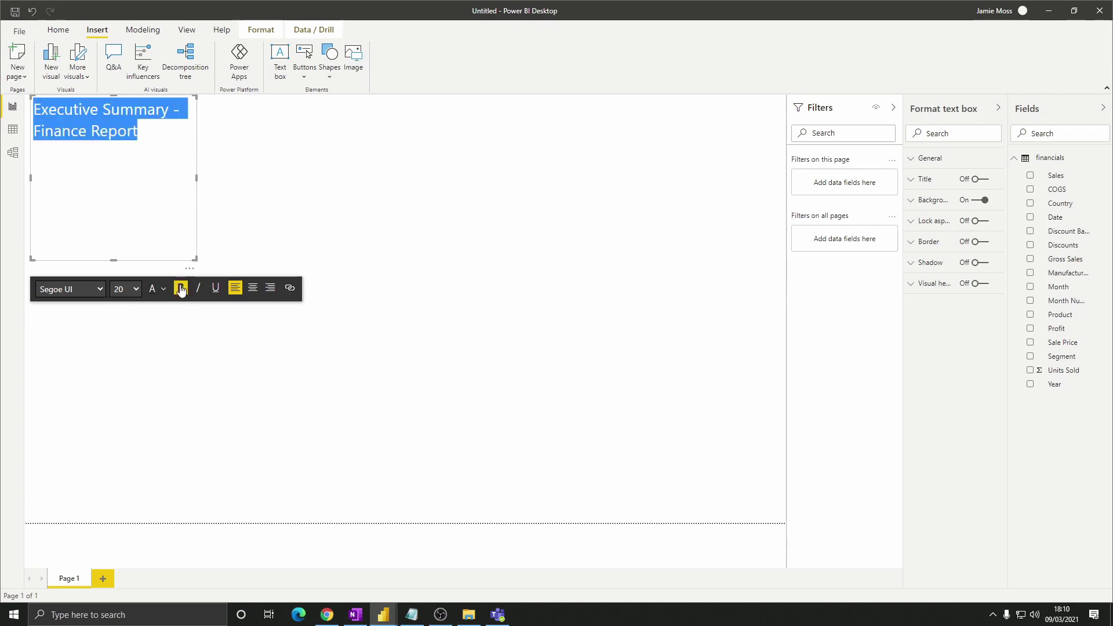
pyautogui.click(181, 290)
pyautogui.moveTo(196, 259); pyautogui.dragTo(339, 138)
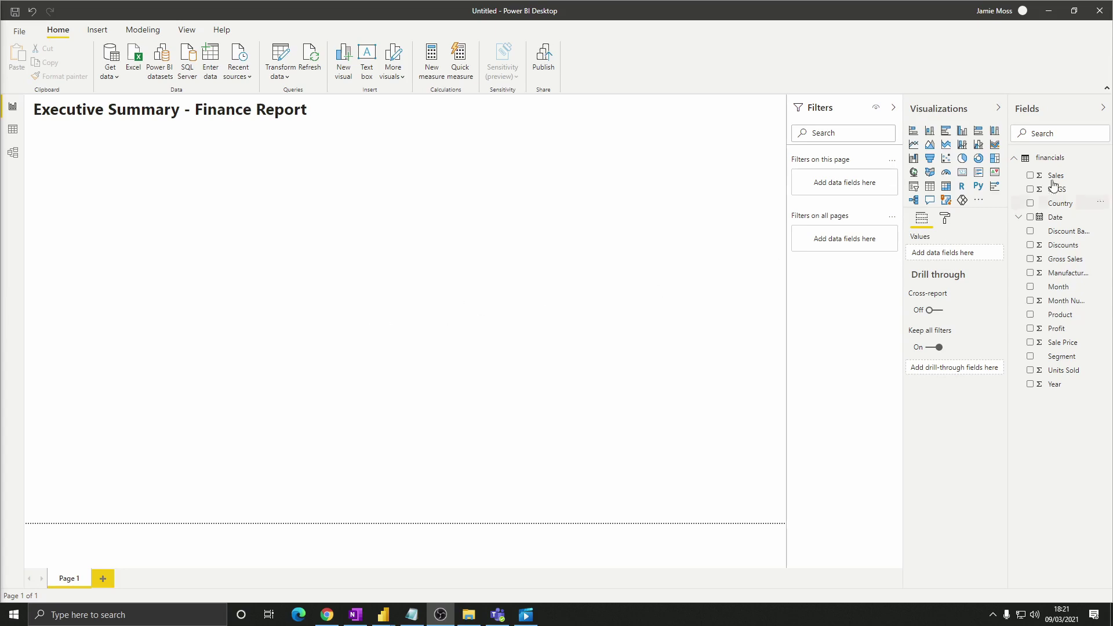
# Chart Profit by Date with only Year and Month levels, expanded to months and enlarged.
pyautogui.click(1058, 335)
pyautogui.moveTo(1059, 335); pyautogui.dragTo(225, 266)
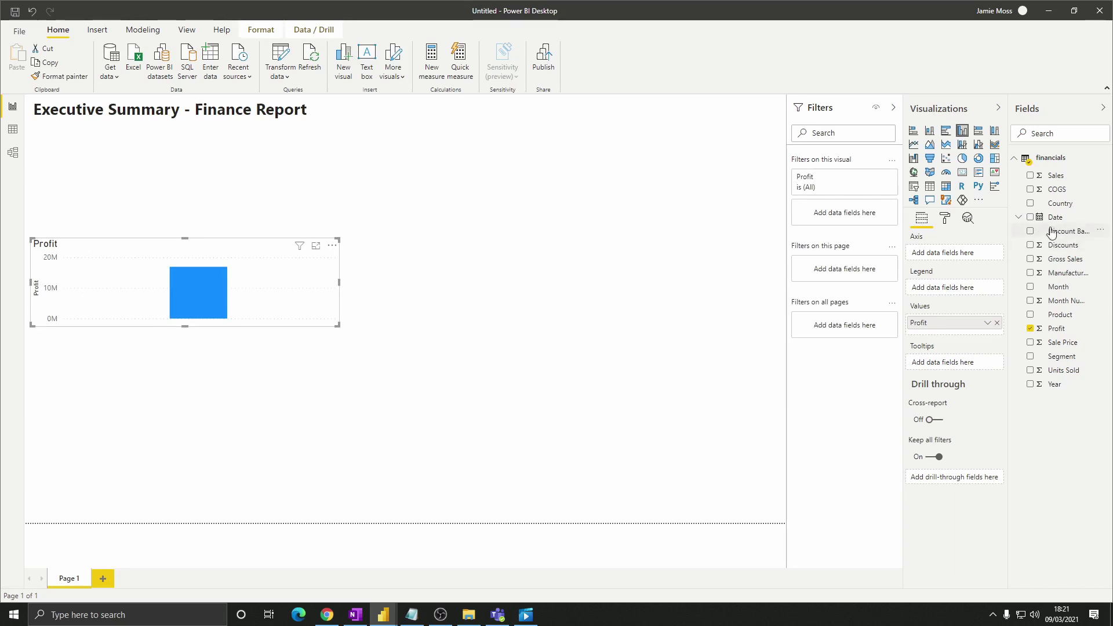
pyautogui.moveTo(1055, 218); pyautogui.dragTo(203, 291)
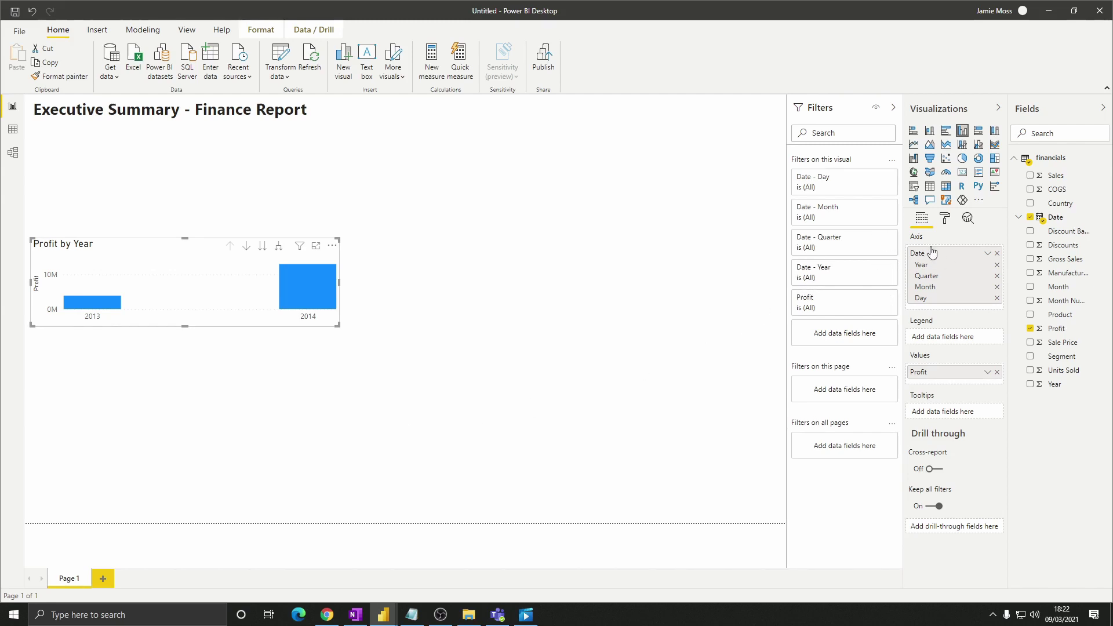
pyautogui.click(997, 277)
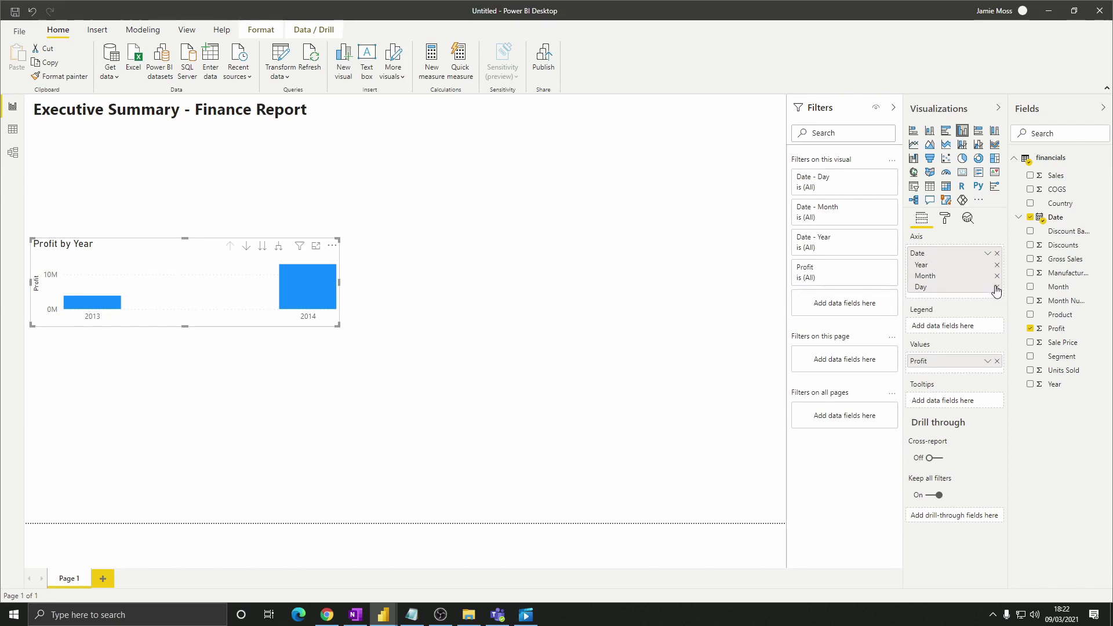
pyautogui.click(998, 287)
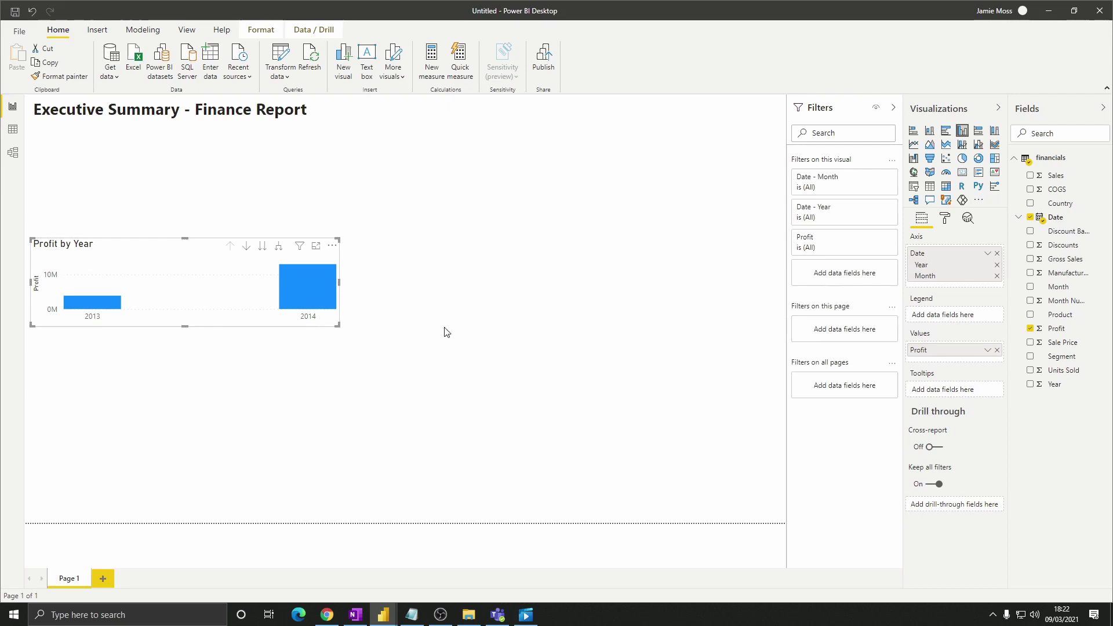
pyautogui.click(279, 247)
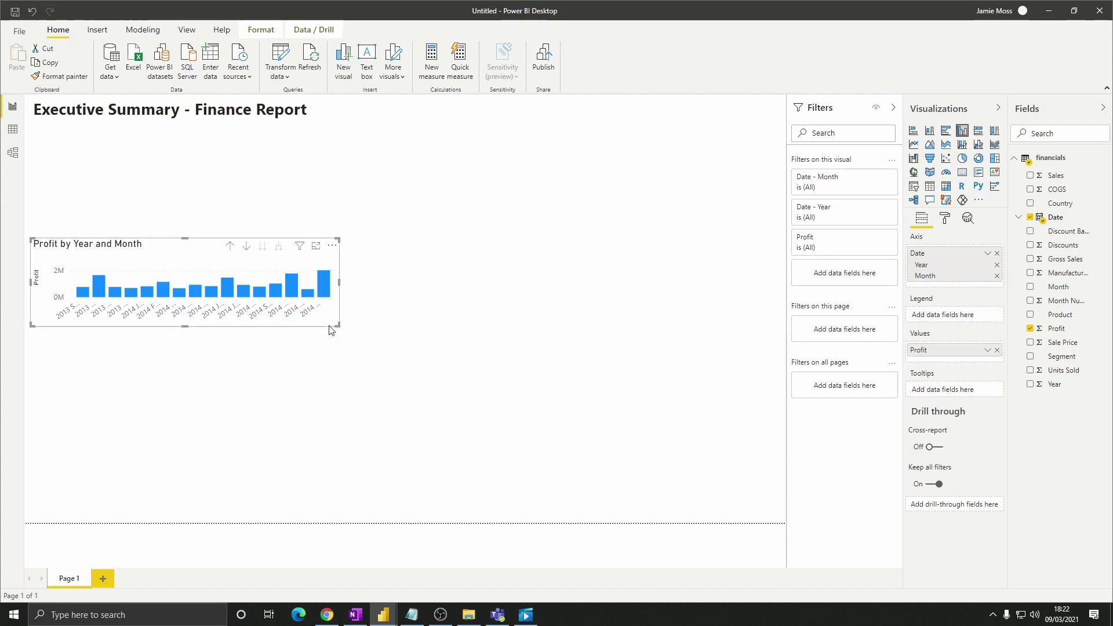
pyautogui.moveTo(336, 326); pyautogui.dragTo(461, 429)
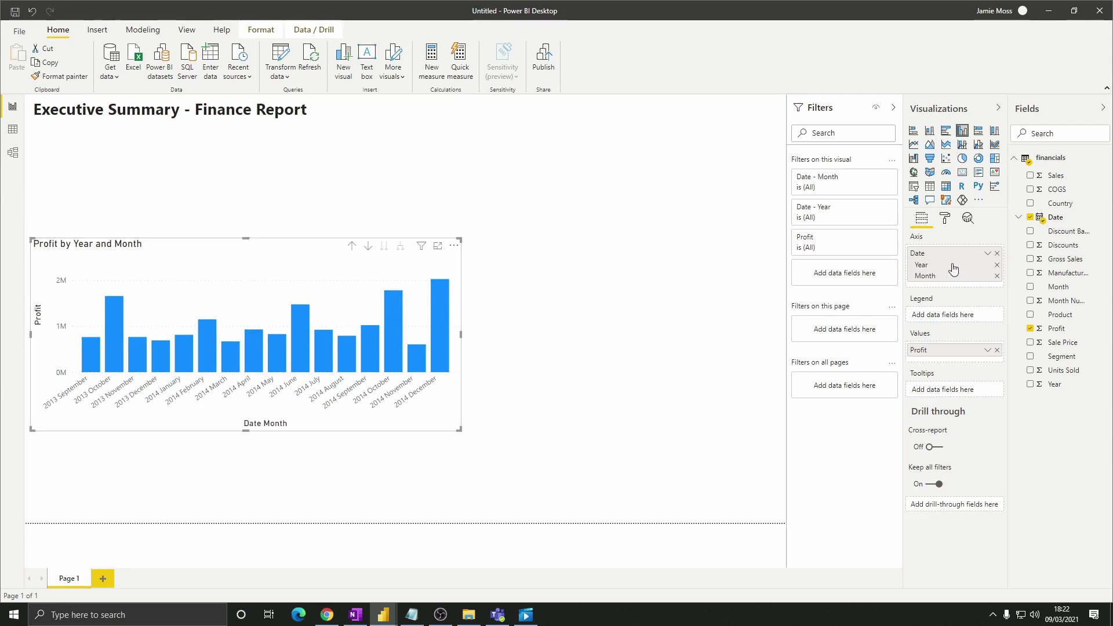
# Turn off Concatenate labels in the profit chart's X axis formatting.
pyautogui.click(946, 219)
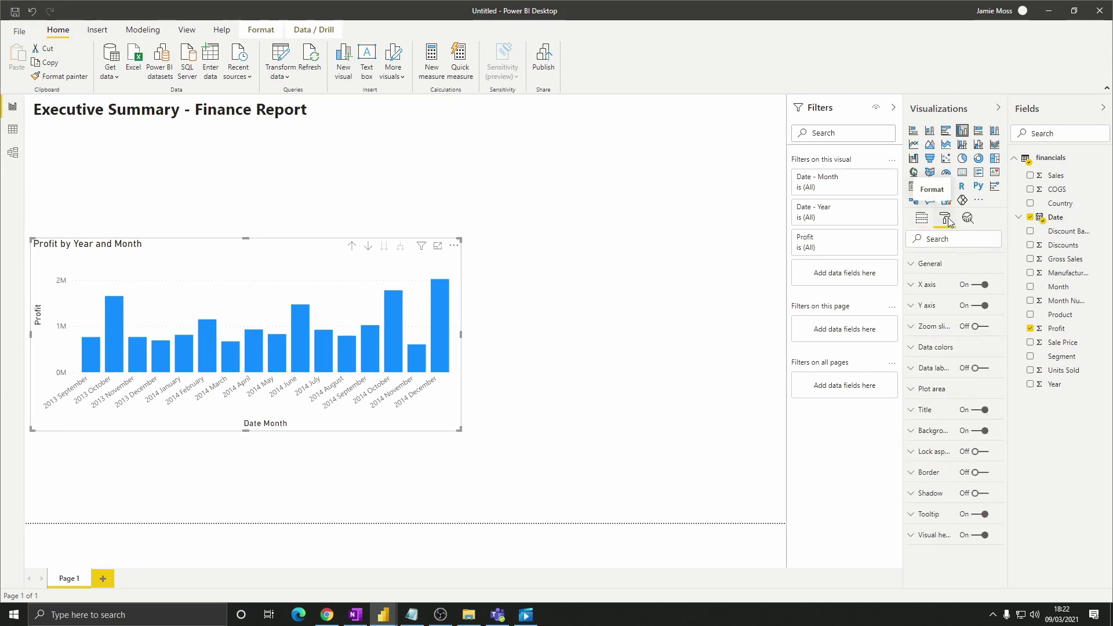
pyautogui.click(914, 288)
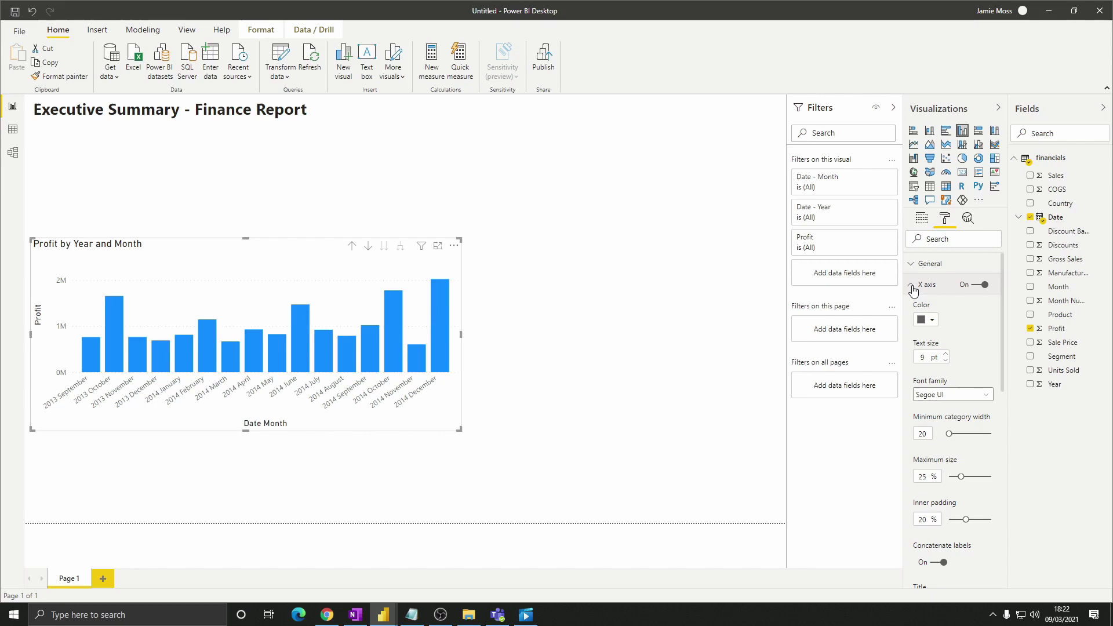
pyautogui.scroll(-3, 959, 435)
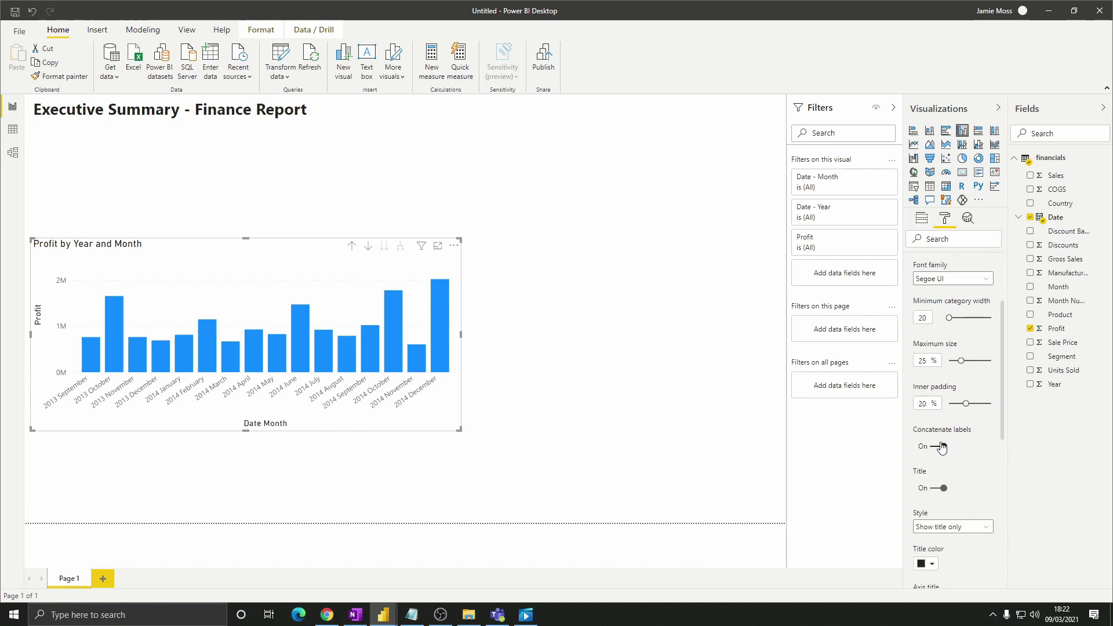
pyautogui.click(943, 446)
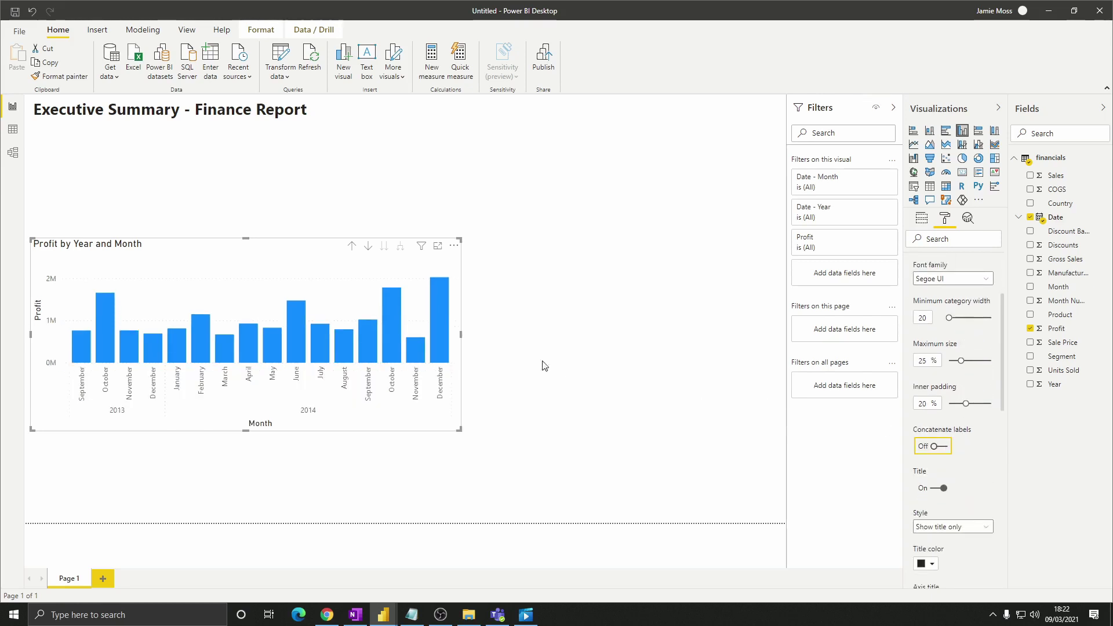
# Switch the profit chart to a line chart, move it under the title and narrow it.
pyautogui.click(914, 145)
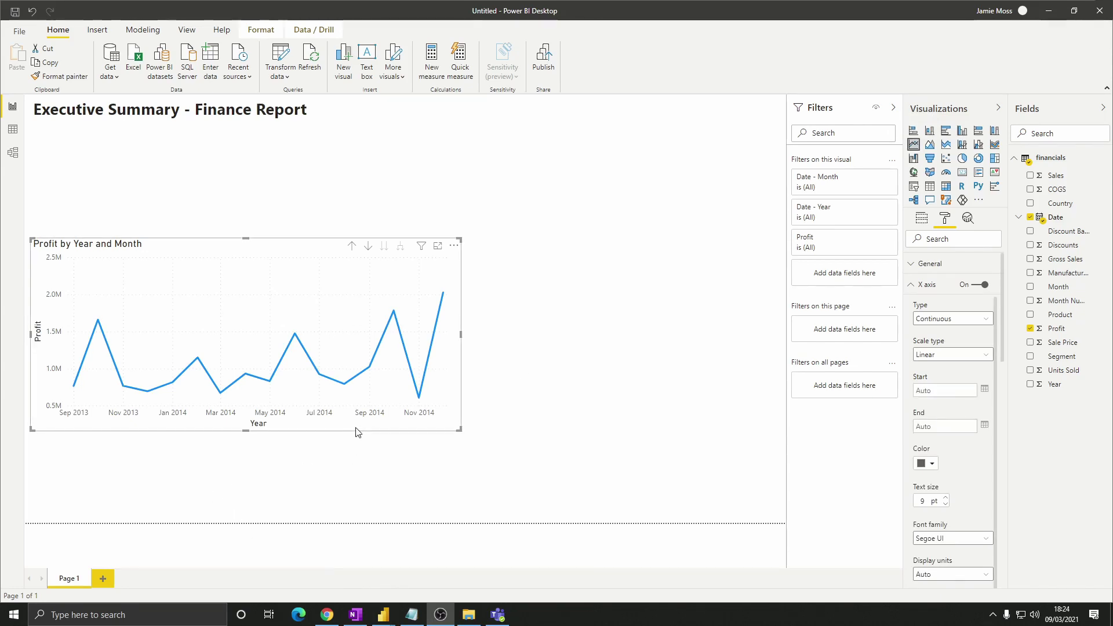
pyautogui.moveTo(339, 432); pyautogui.dragTo(424, 323)
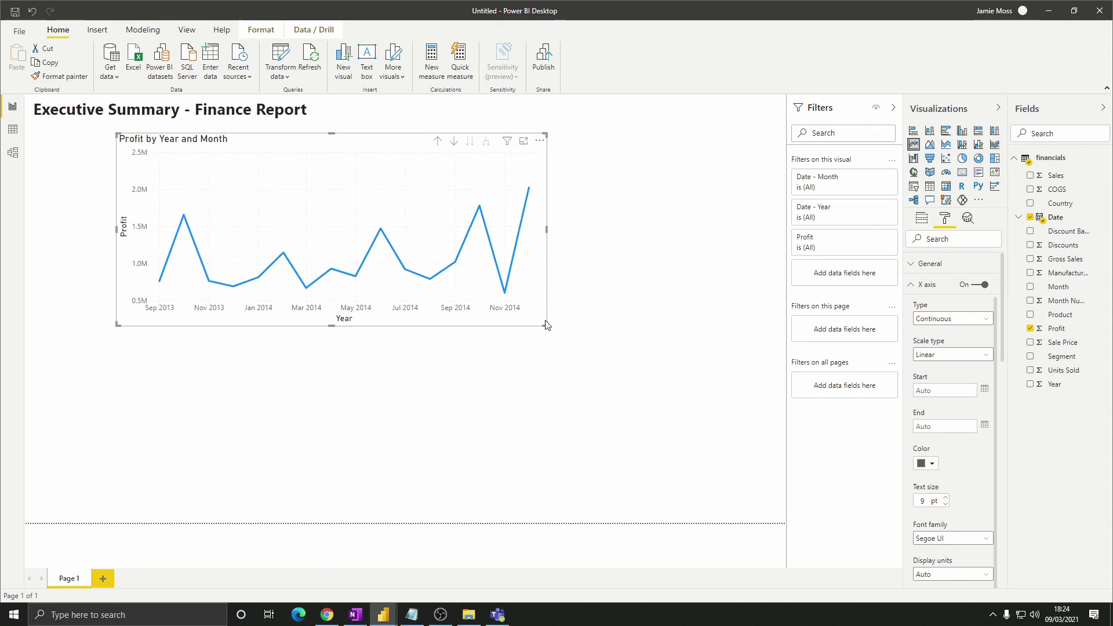
pyautogui.moveTo(542, 326); pyautogui.dragTo(447, 323)
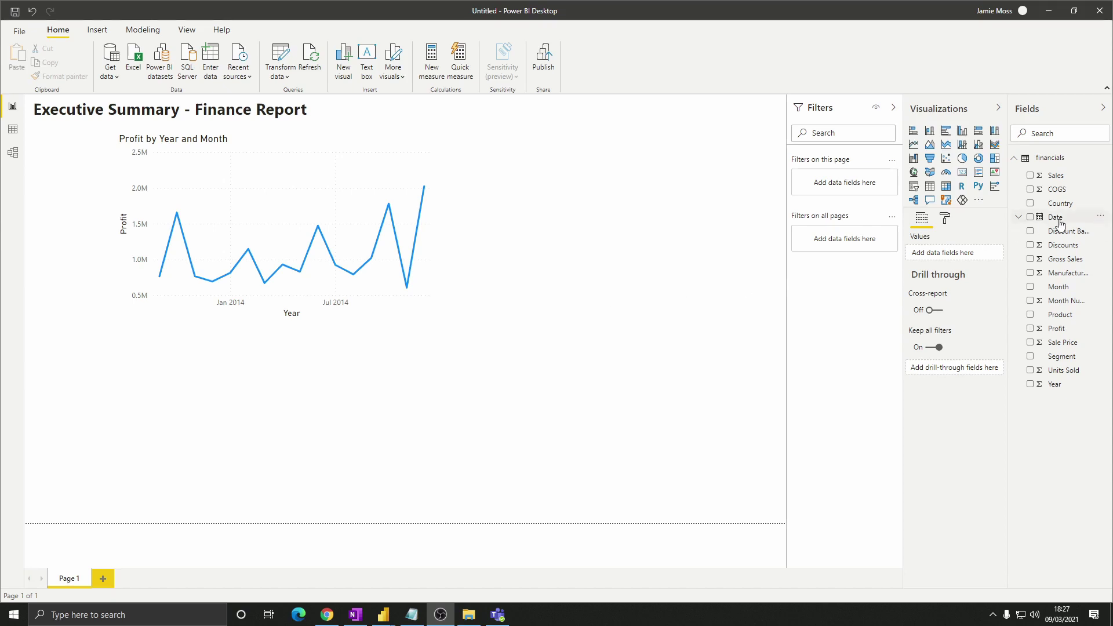
# Create a Country map beside the line chart with bubbles sized by Profit.
pyautogui.moveTo(1061, 204); pyautogui.dragTo(585, 255)
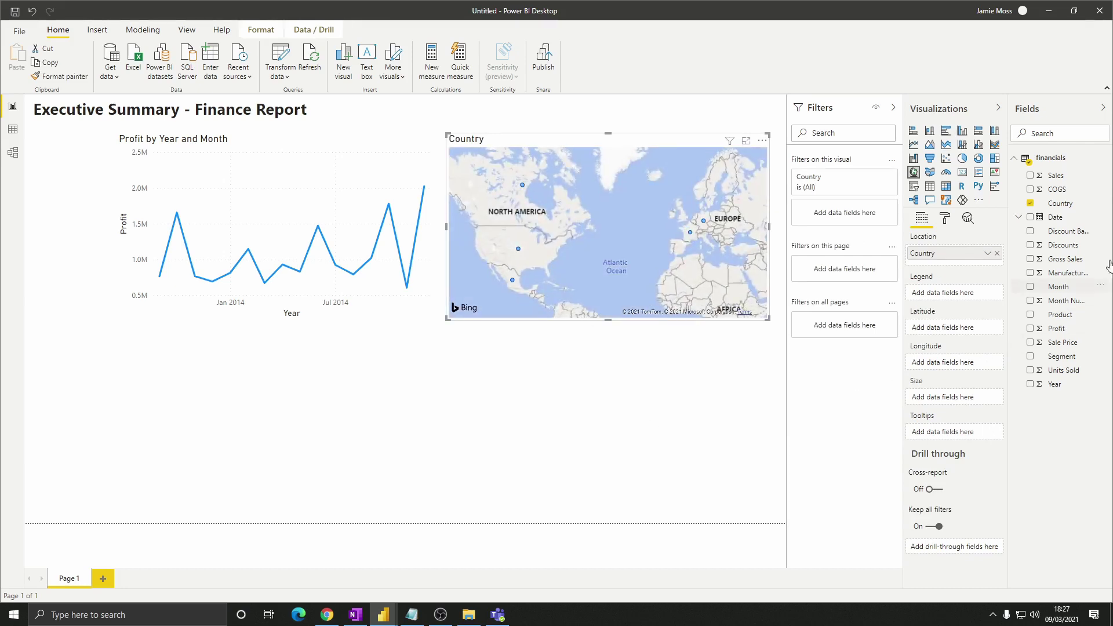
pyautogui.moveTo(1061, 329); pyautogui.dragTo(594, 242)
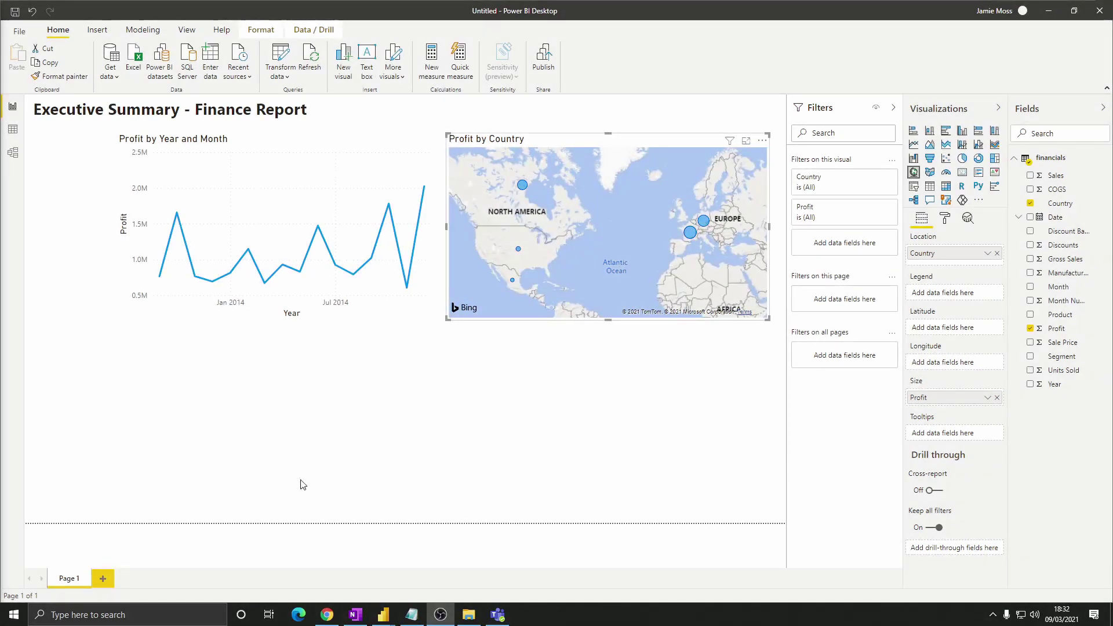
# Build a Sales chart by Product and Segment and stretch it below the line chart and map.
pyautogui.click(524, 419)
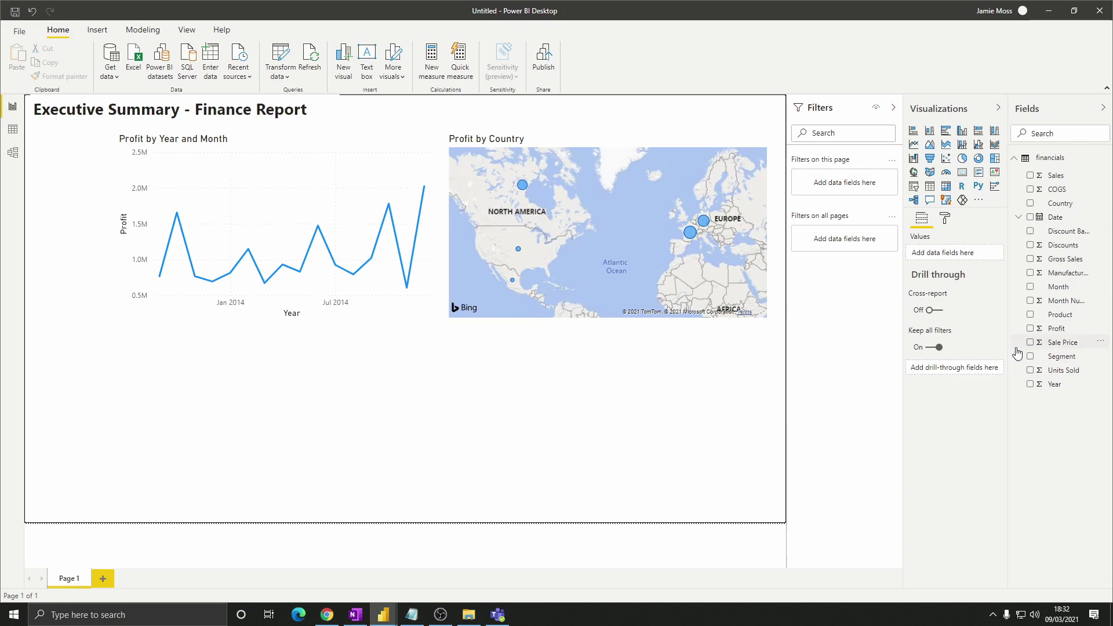
pyautogui.click(1031, 176)
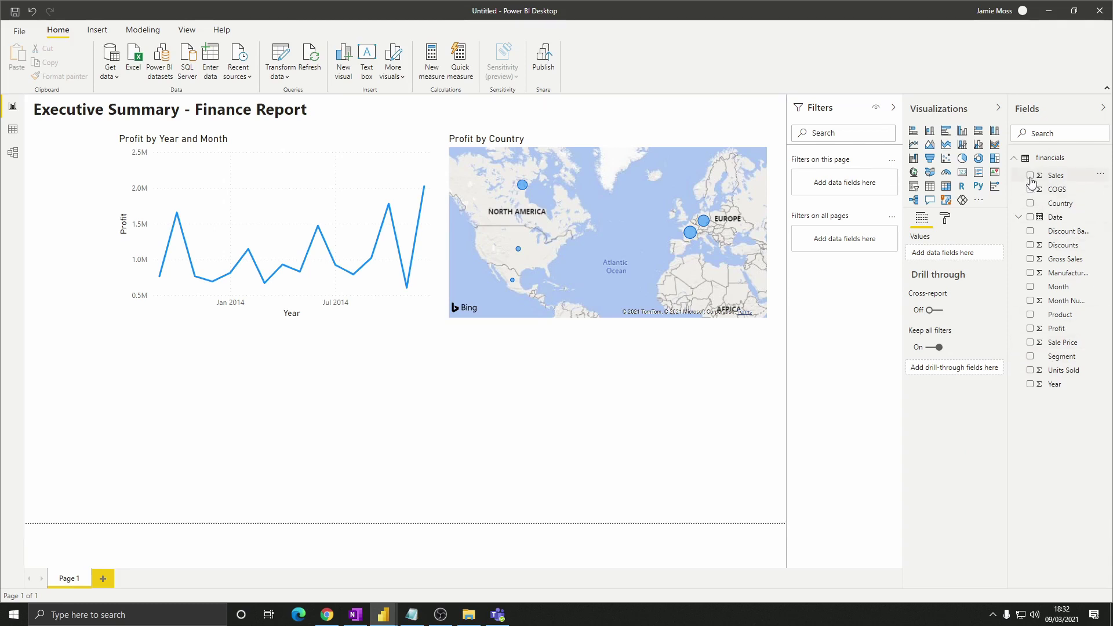
pyautogui.click(1032, 316)
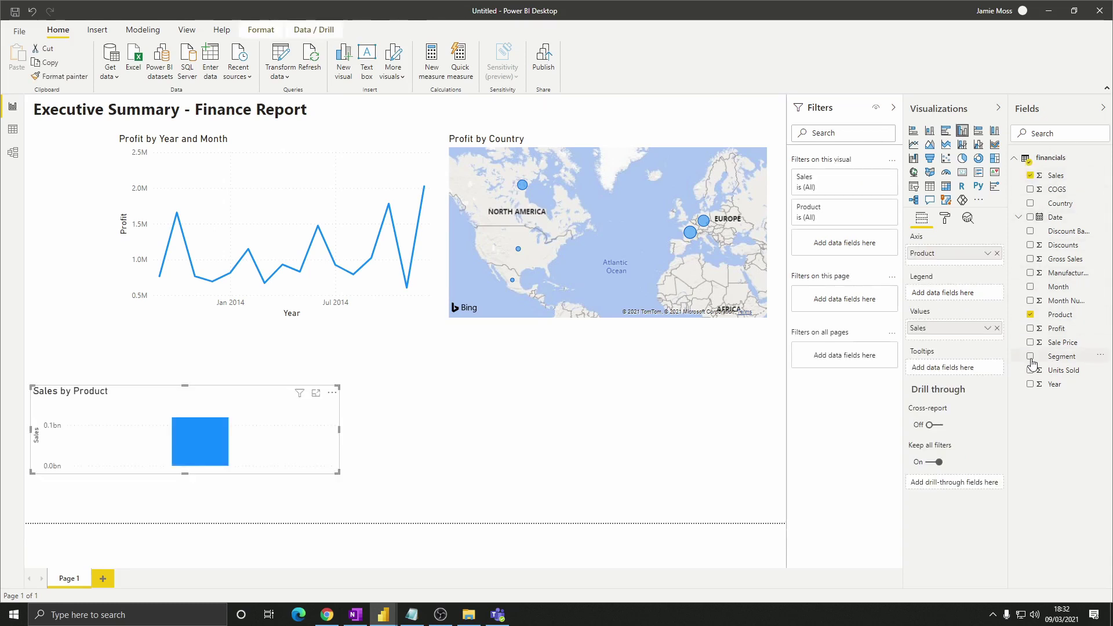
pyautogui.click(1032, 358)
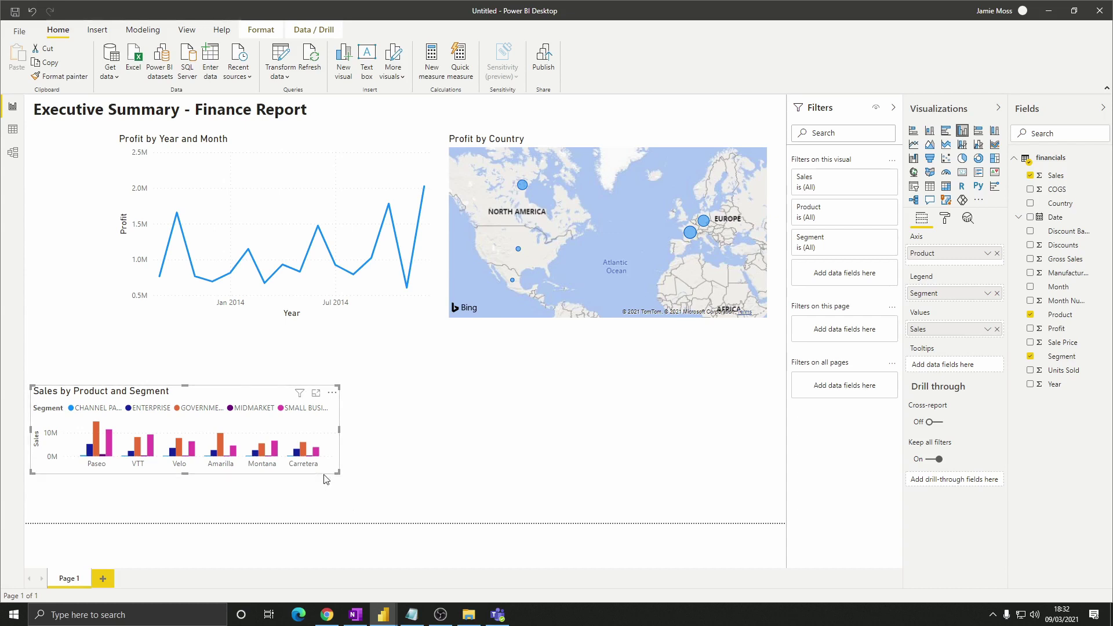
pyautogui.moveTo(329, 472); pyautogui.dragTo(766, 482)
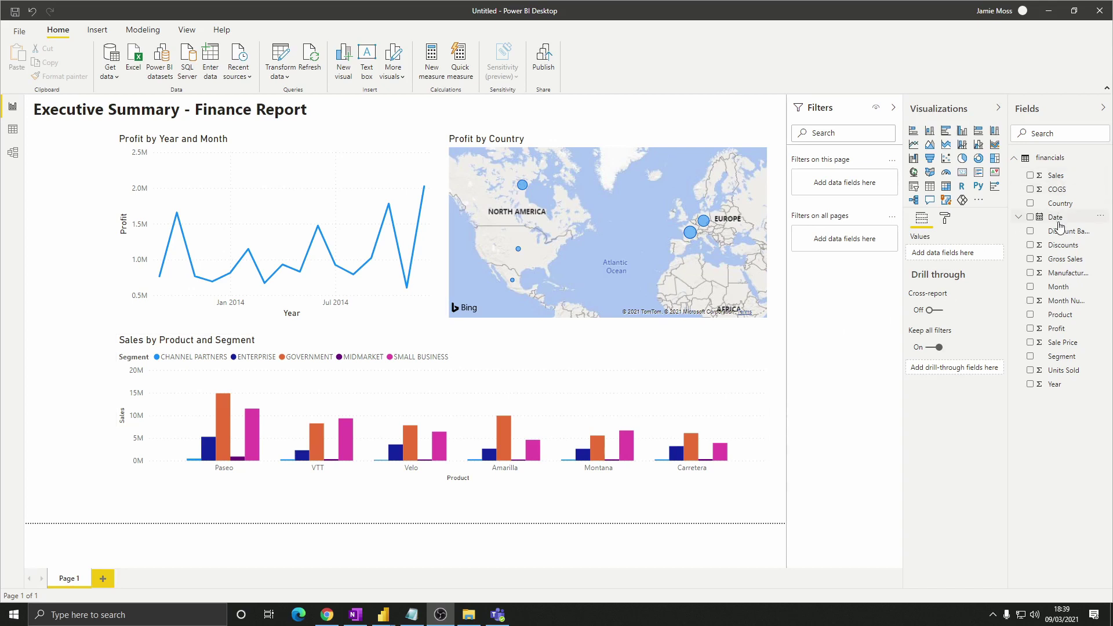
# Turn the Date field into a slicer with only the Year and Month levels.
pyautogui.moveTo(1059, 227); pyautogui.dragTo(70, 306)
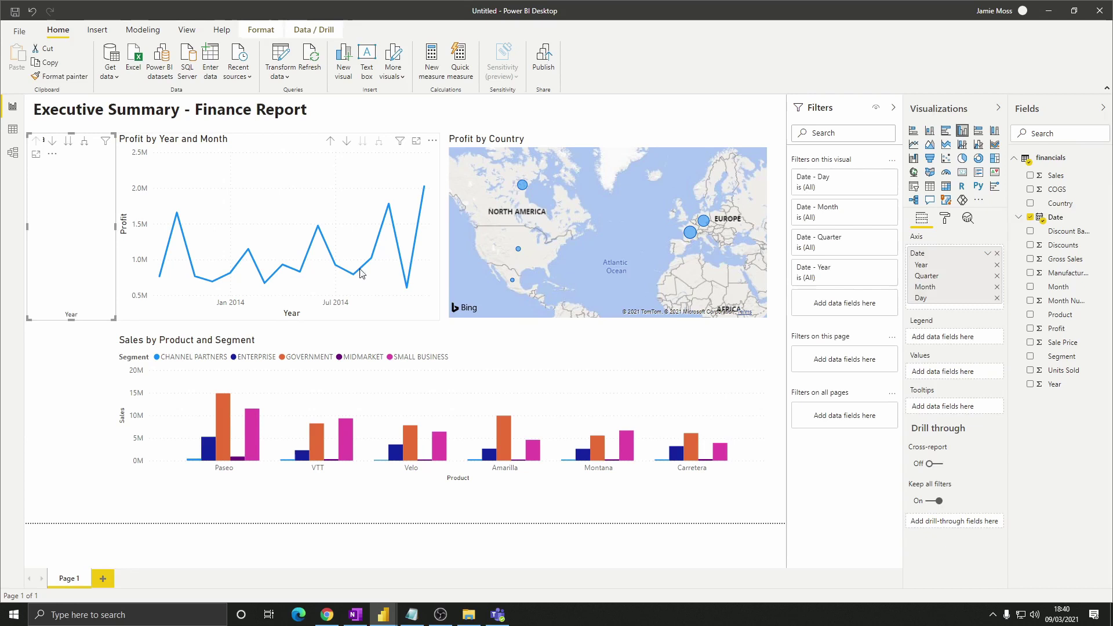
pyautogui.click(915, 186)
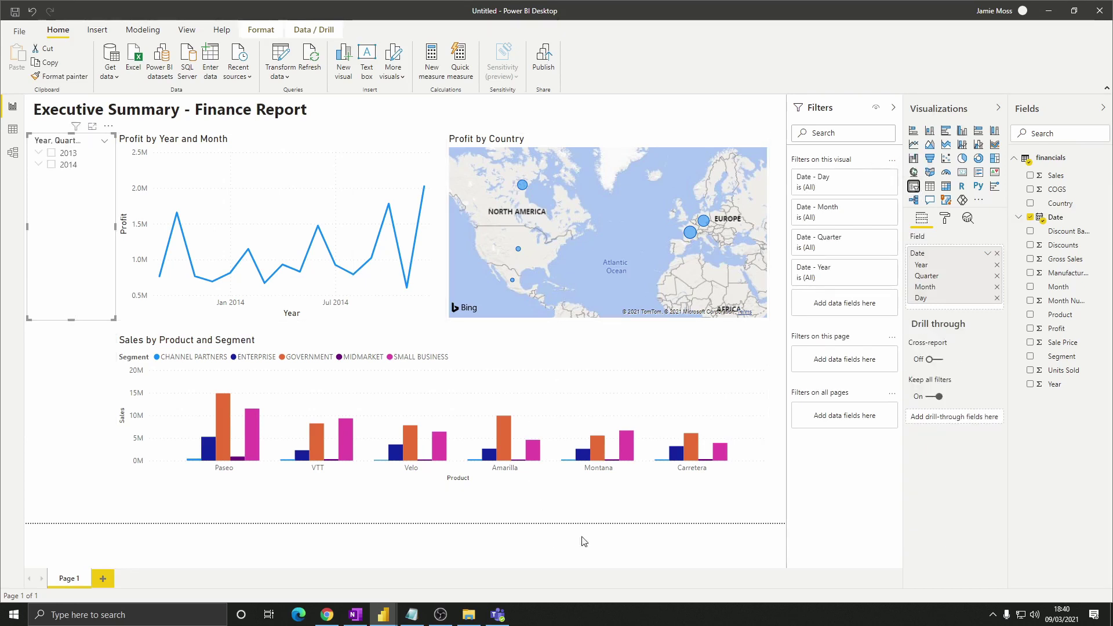
pyautogui.click(997, 276)
pyautogui.click(998, 288)
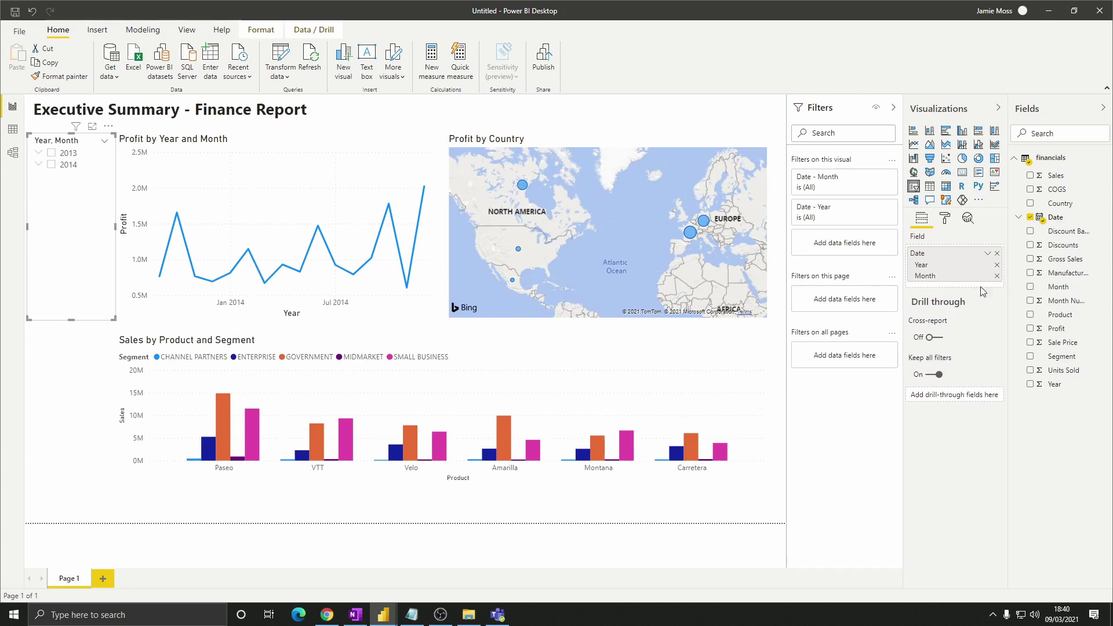
# Expand 2013 and 2014 and lengthen the slicer to list every month.
pyautogui.click(39, 154)
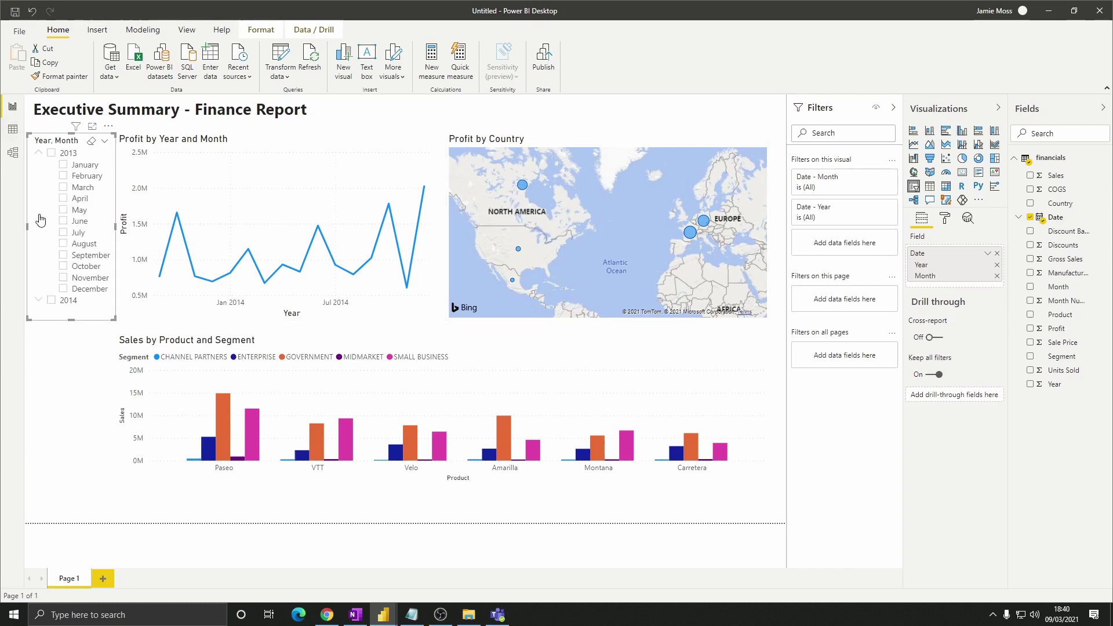
pyautogui.click(39, 301)
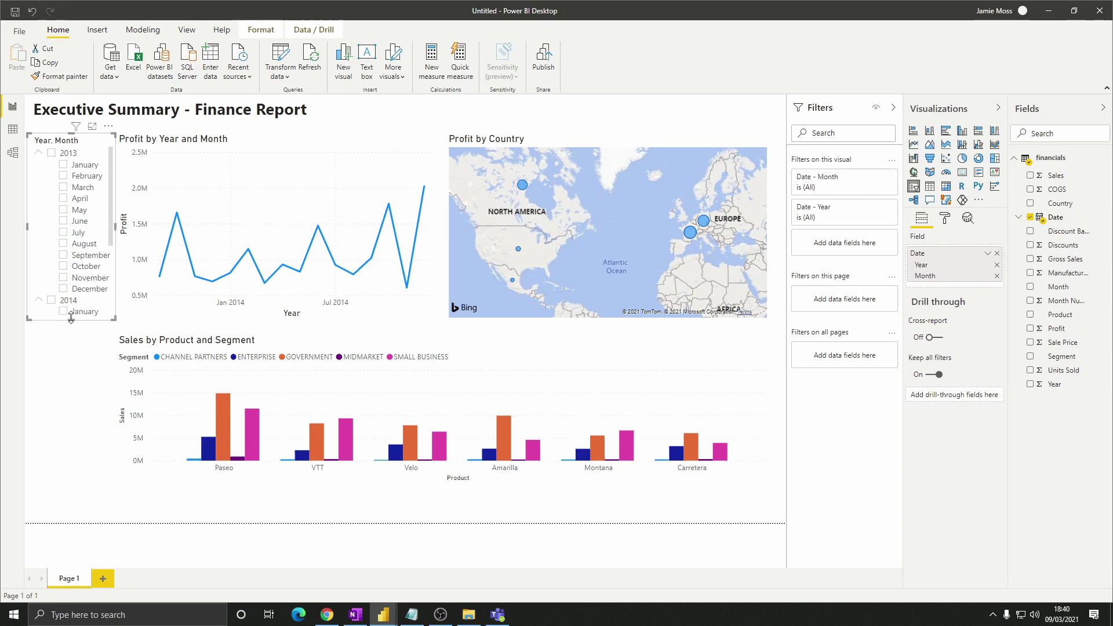
pyautogui.moveTo(71, 319); pyautogui.dragTo(69, 502)
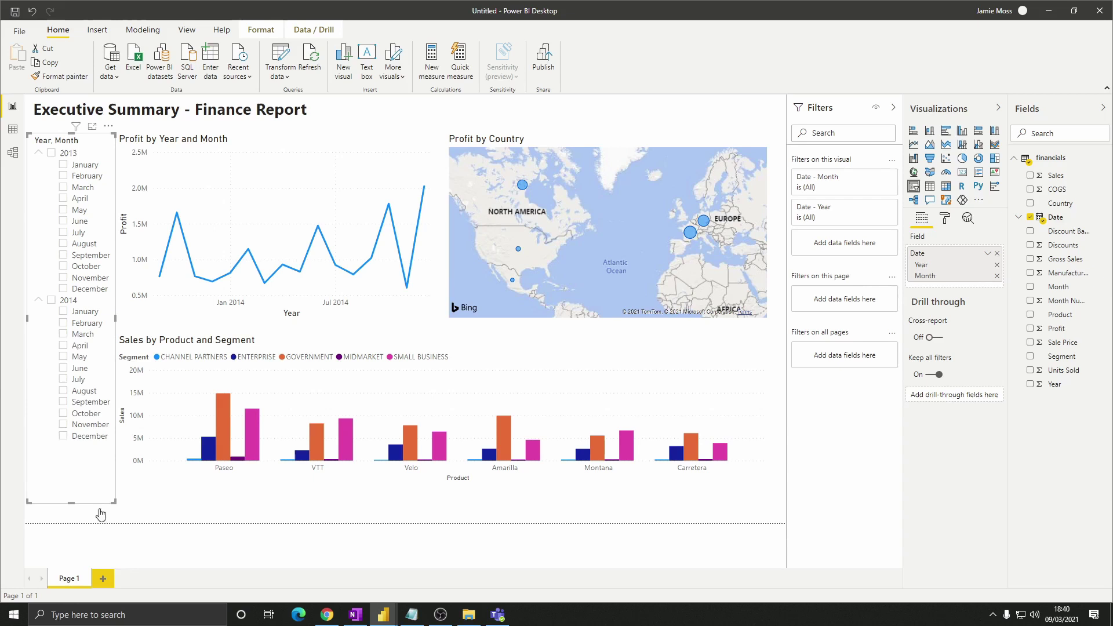
# Try November 2013 and 2014 in the slicer, then settle on the 2013 checkbox.
pyautogui.click(246, 516)
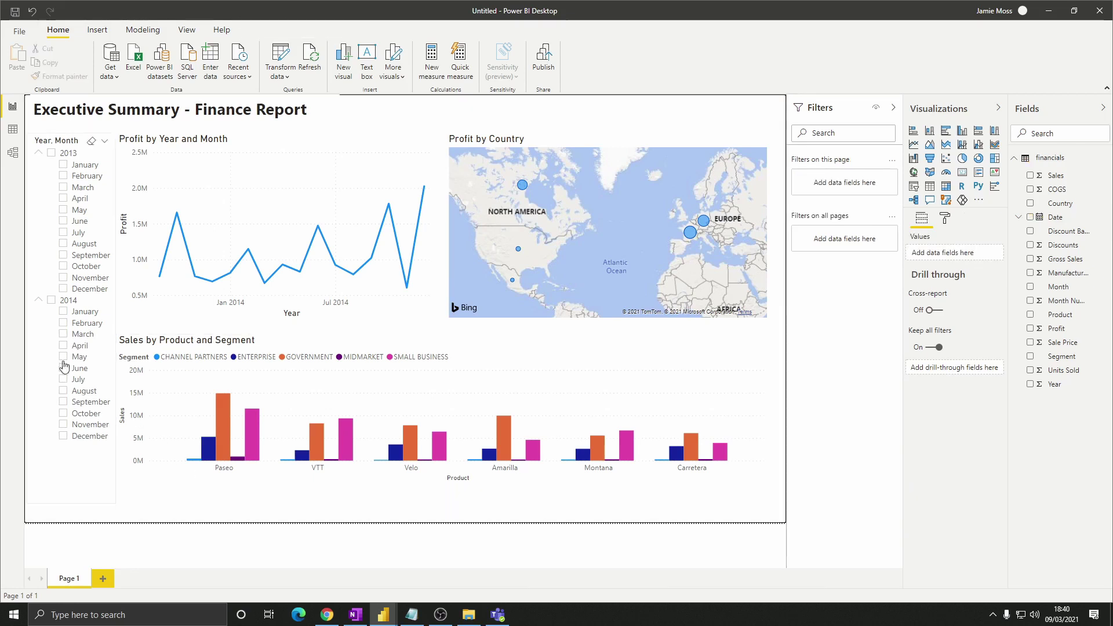
pyautogui.click(62, 282)
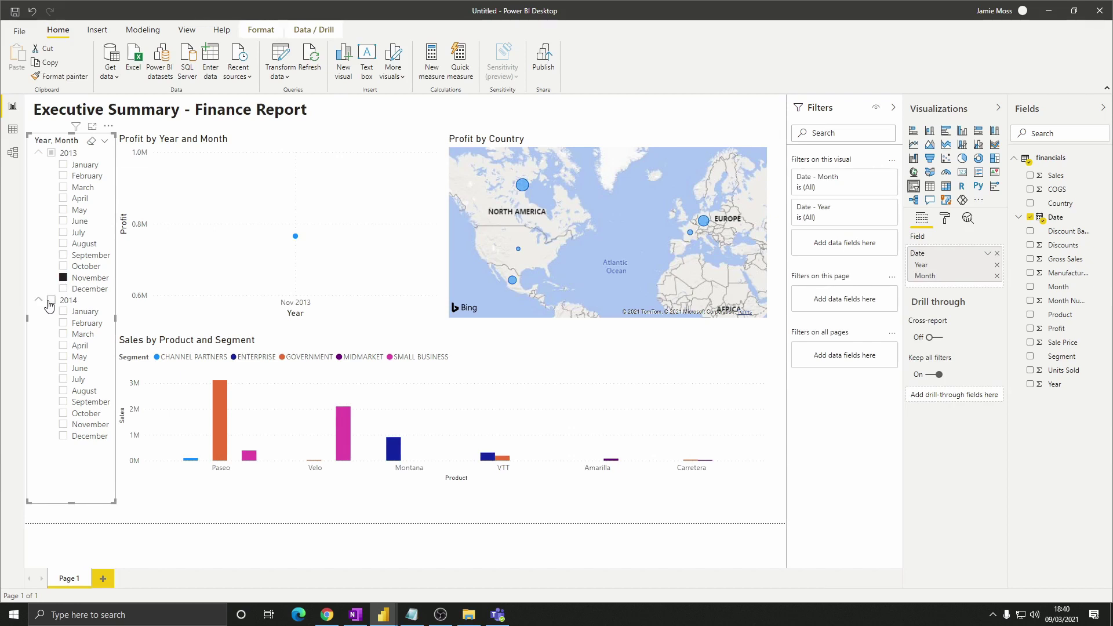
pyautogui.click(51, 300)
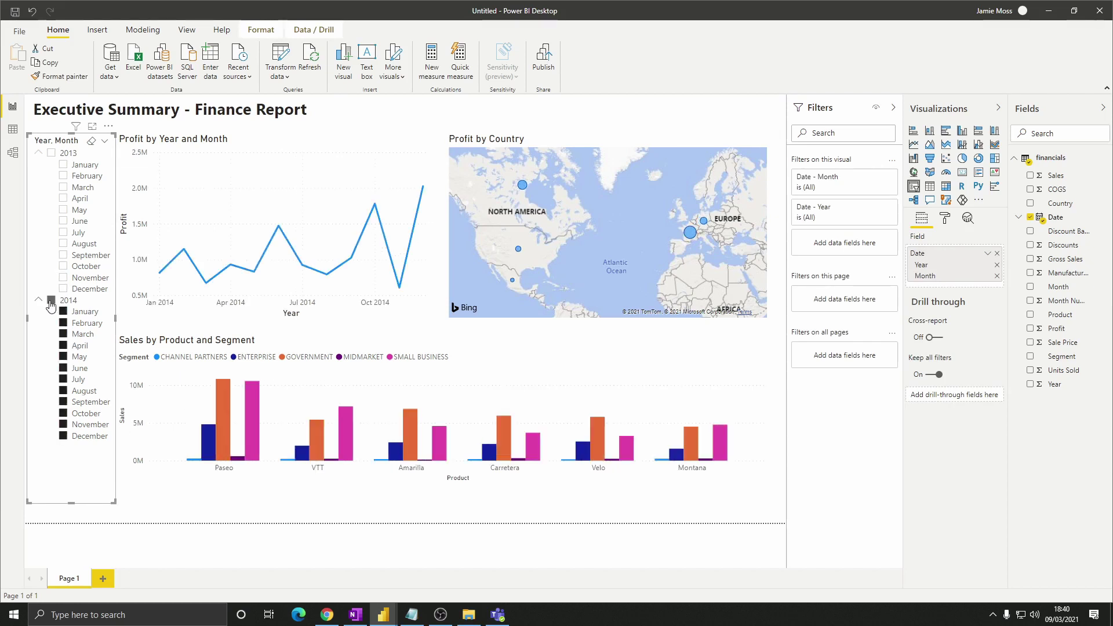
pyautogui.click(51, 154)
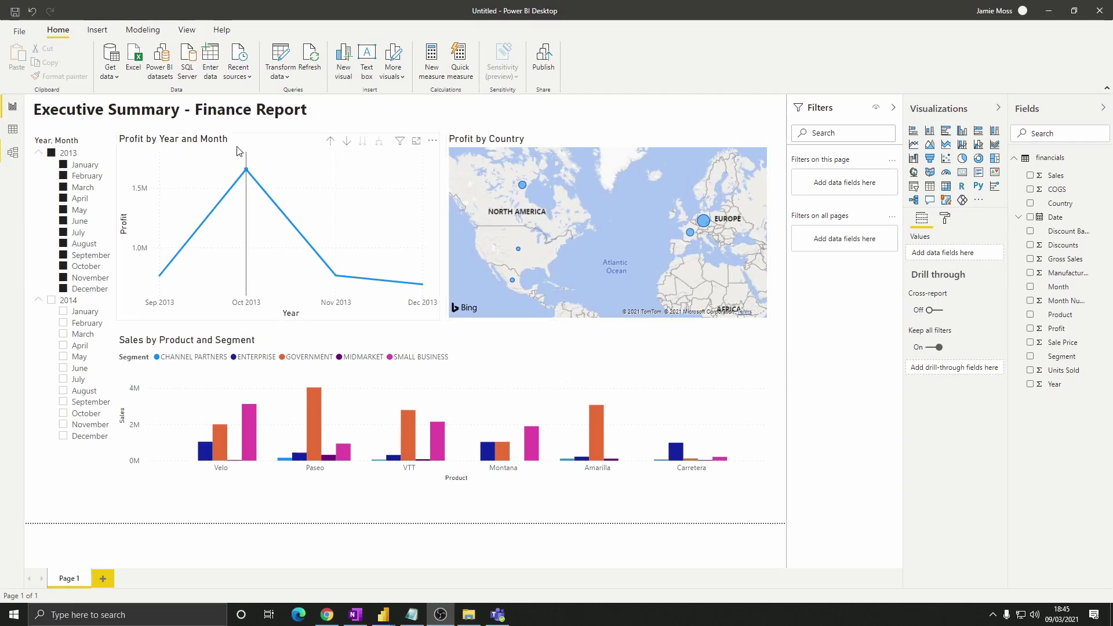
pyautogui.click(187, 29)
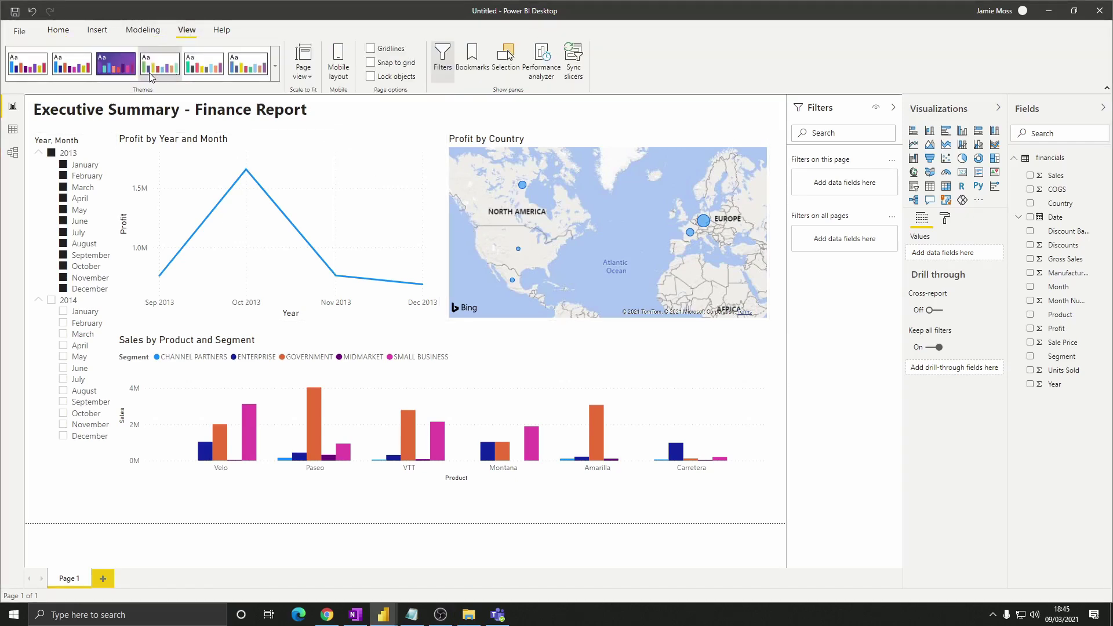
pyautogui.click(275, 66)
pyautogui.click(277, 68)
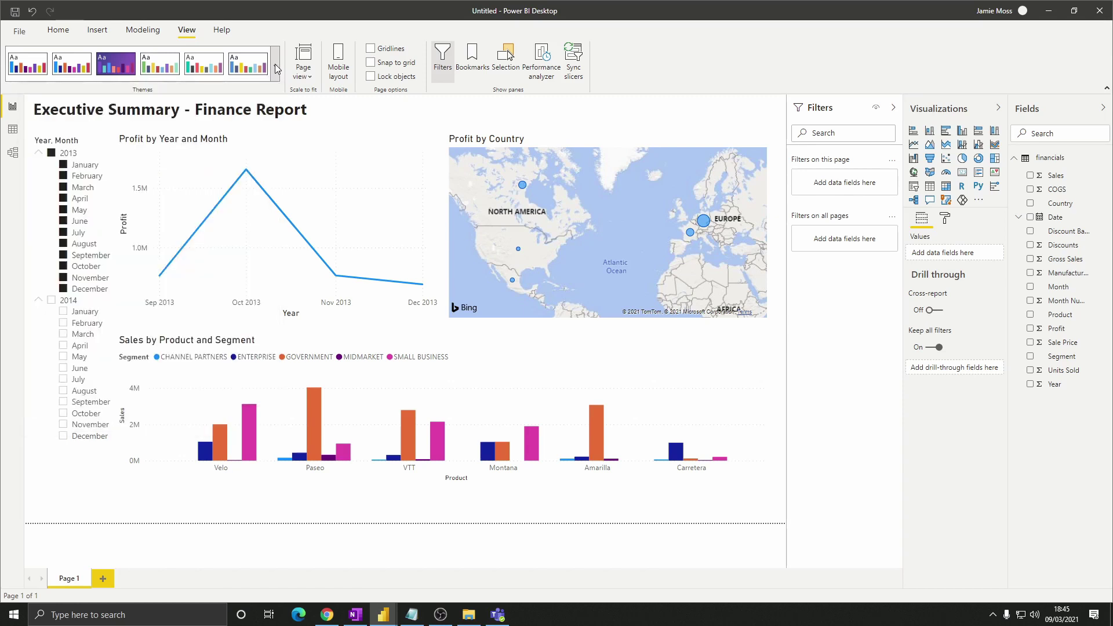
pyautogui.click(398, 218)
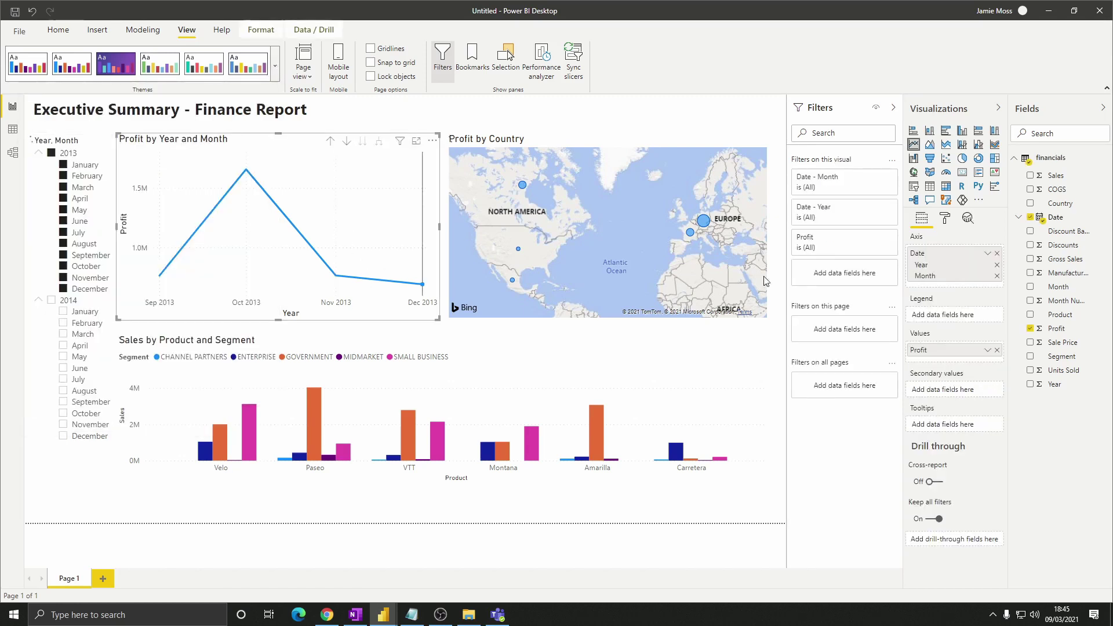
pyautogui.click(945, 218)
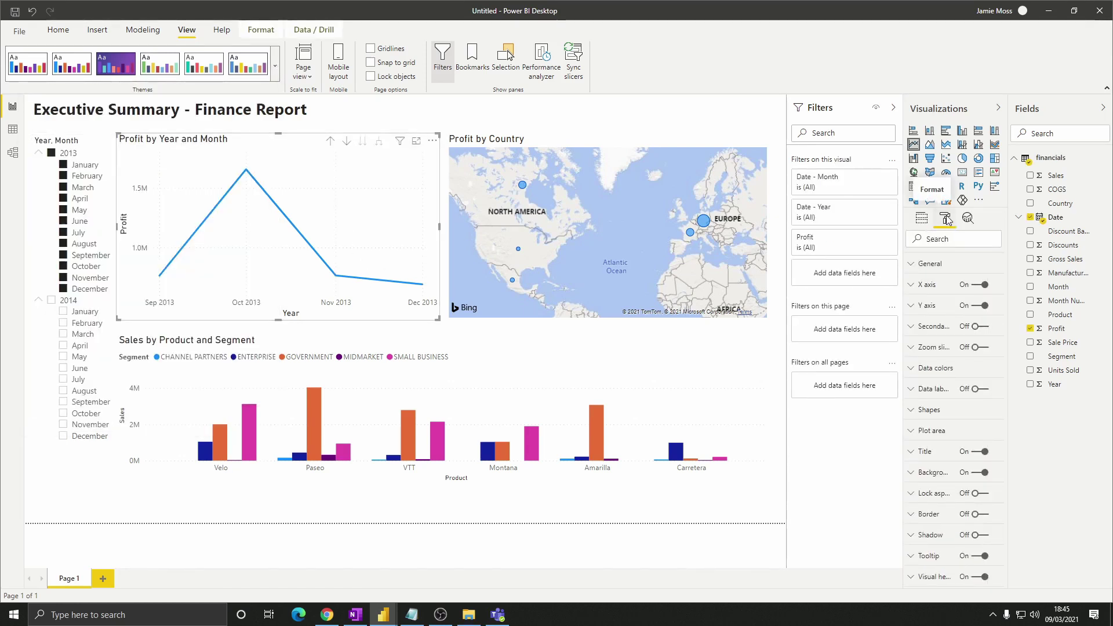